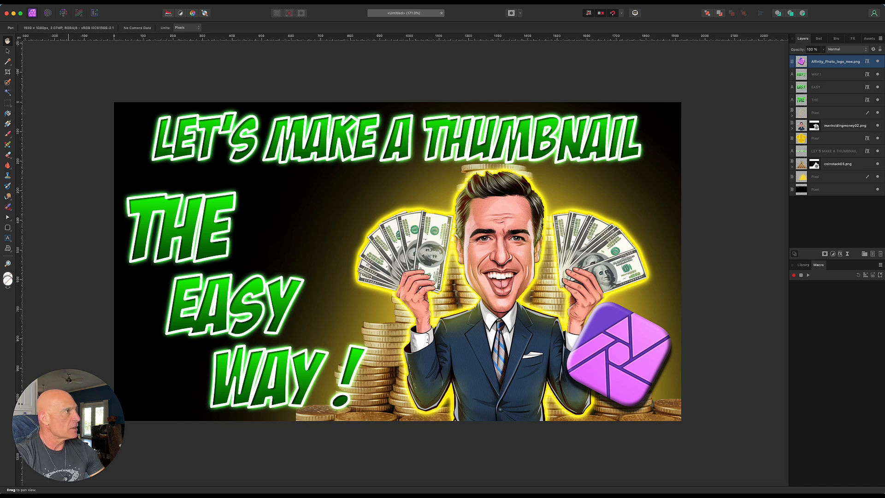
Step: Create a new FHD 1080p web document at 1920 × 1080 px
left_click(69, 10)
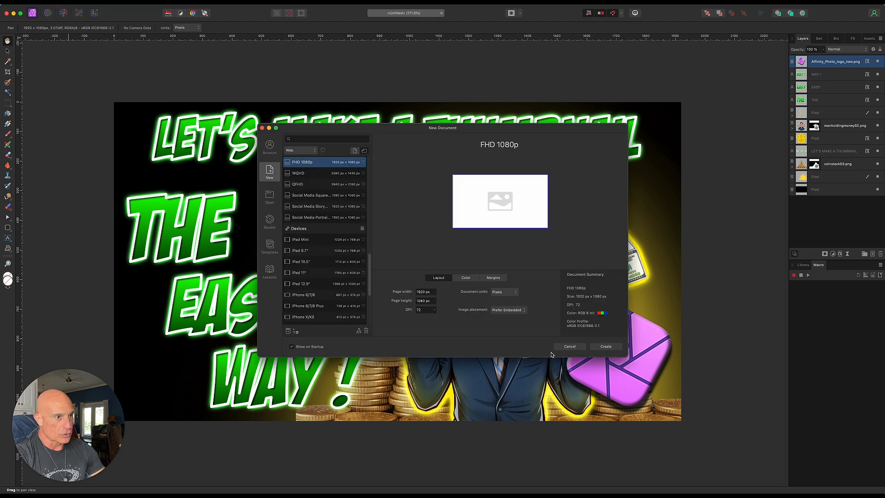
left_click(605, 347)
scroll(492, 377, "down", 2)
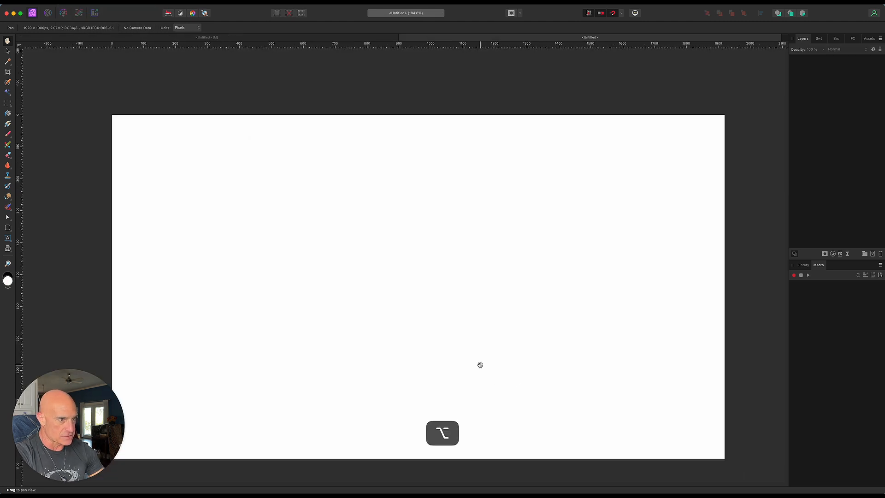
left_click_drag(431, 299, 420, 268)
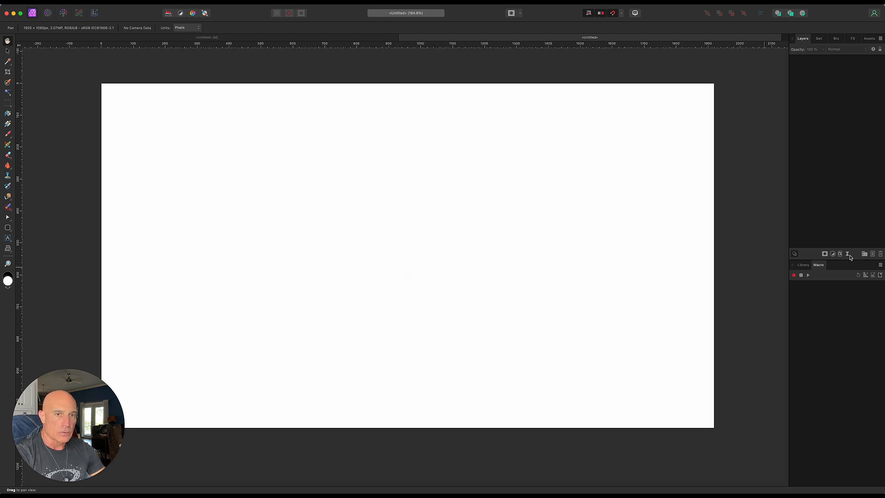
Step: Add a pixel layer, flood fill it with black as the background, and deselect the layer
left_click(873, 255)
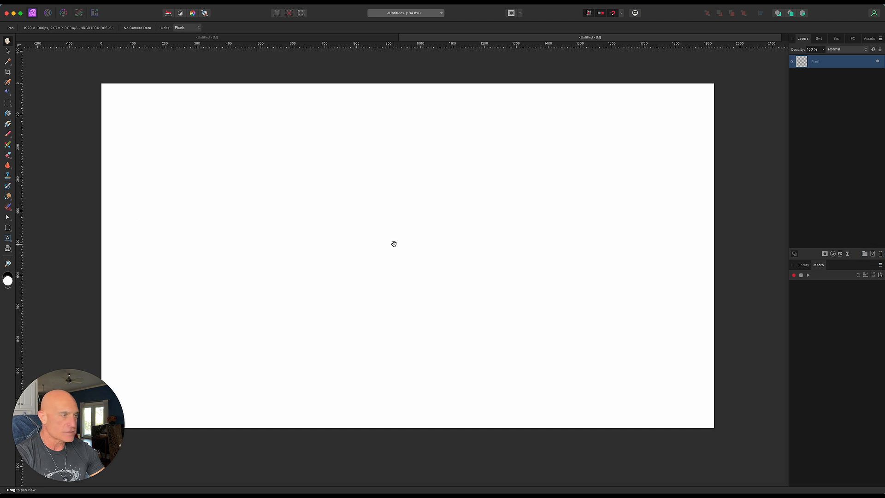
left_click(5, 276)
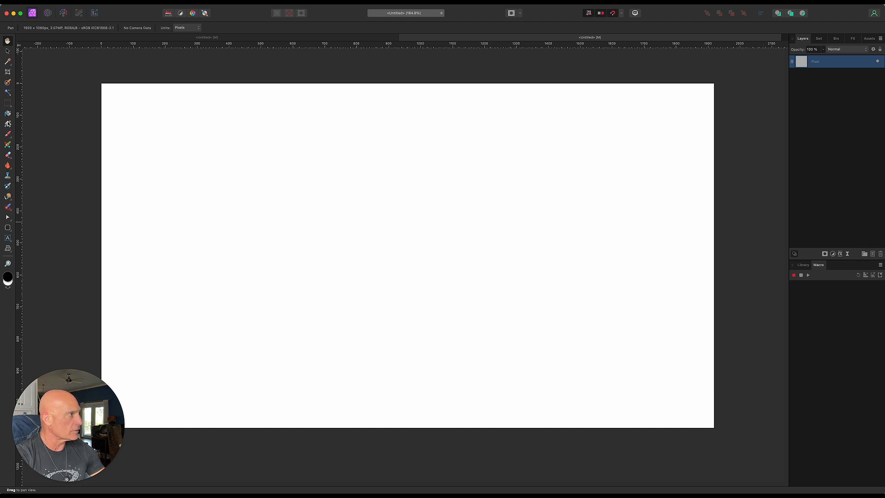
left_click(7, 113)
left_click(308, 169)
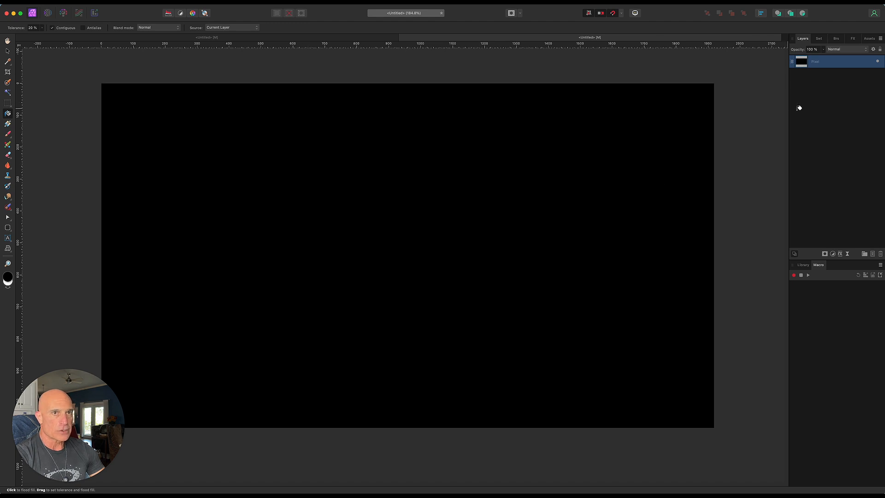
left_click(8, 50)
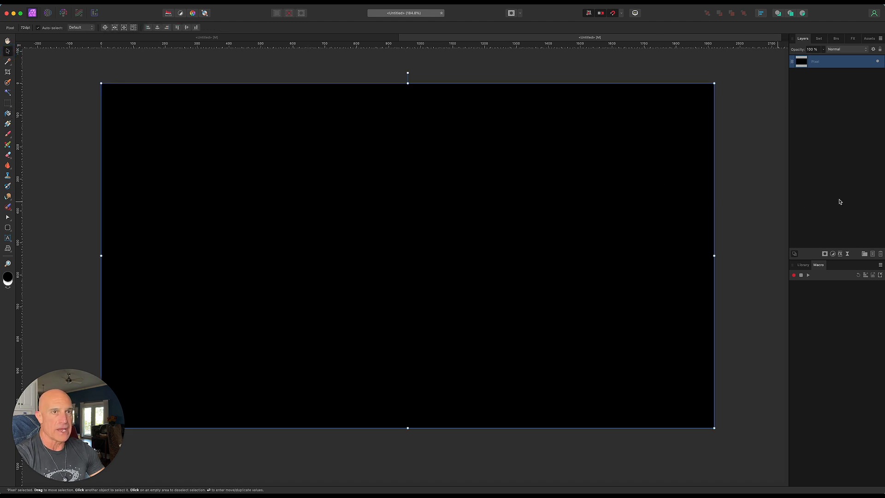
left_click(825, 153)
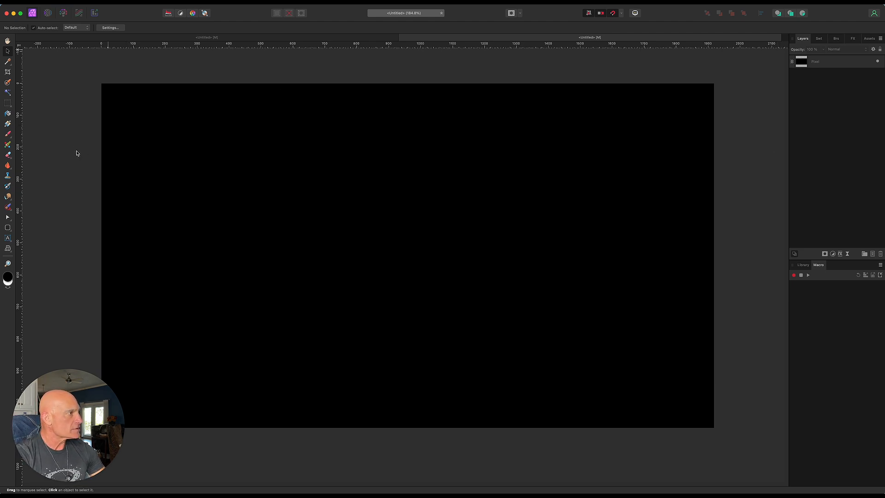
Step: Place manholdingmoney02.png over the right half of the canvas, extending past its lower edge, and apply Rasterize & Trim to it
key("super+o")
left_click(346, 152)
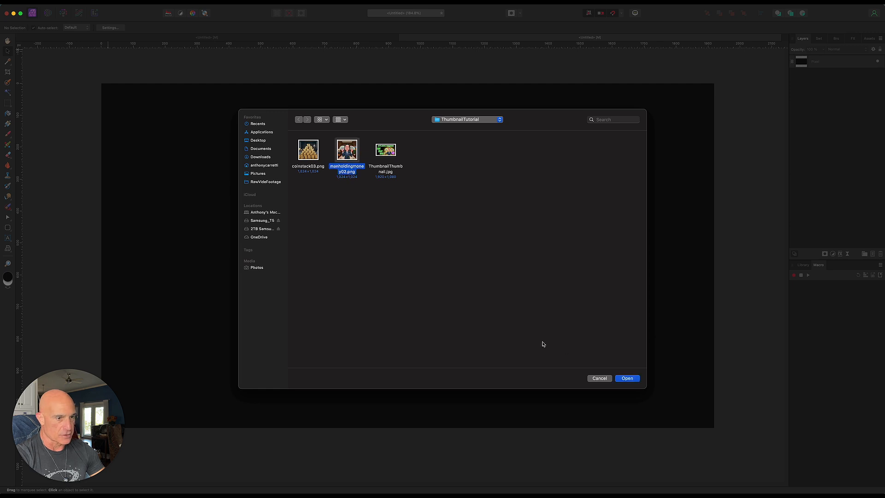
left_click(628, 378)
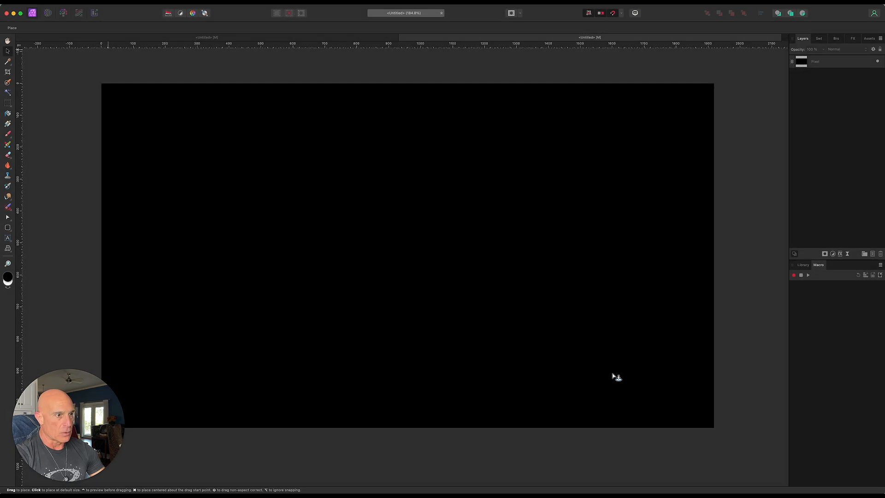
left_click_drag(356, 158, 721, 425)
left_click_drag(549, 383, 550, 363)
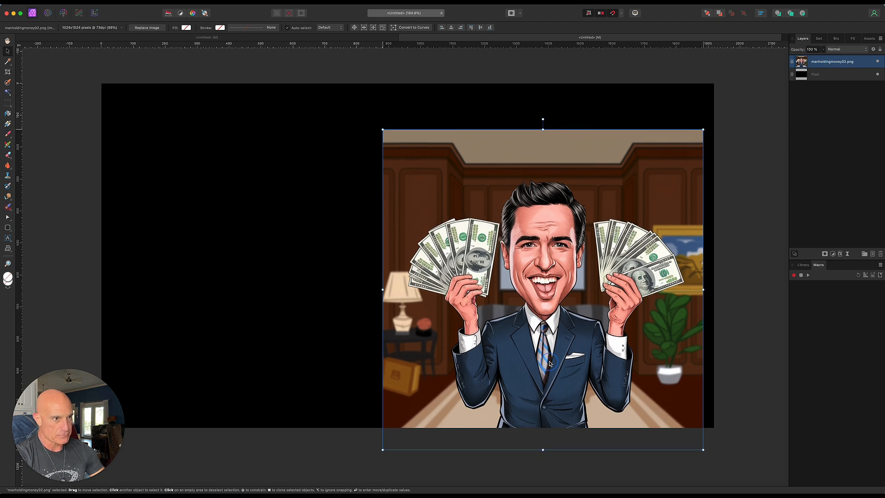
left_click_drag(382, 129, 379, 126)
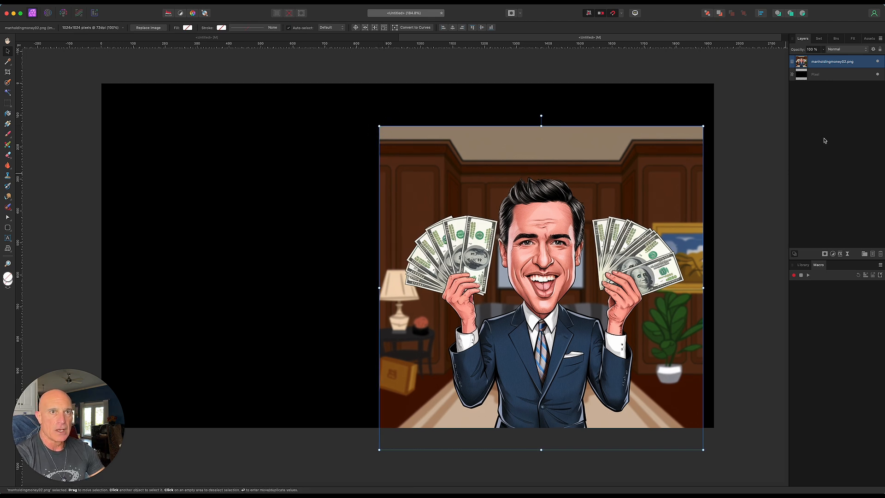
right_click(831, 65)
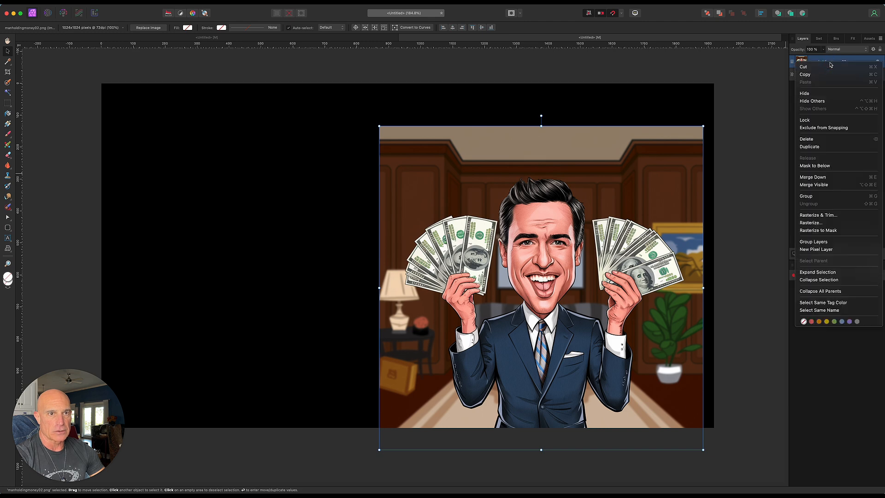
left_click(839, 217)
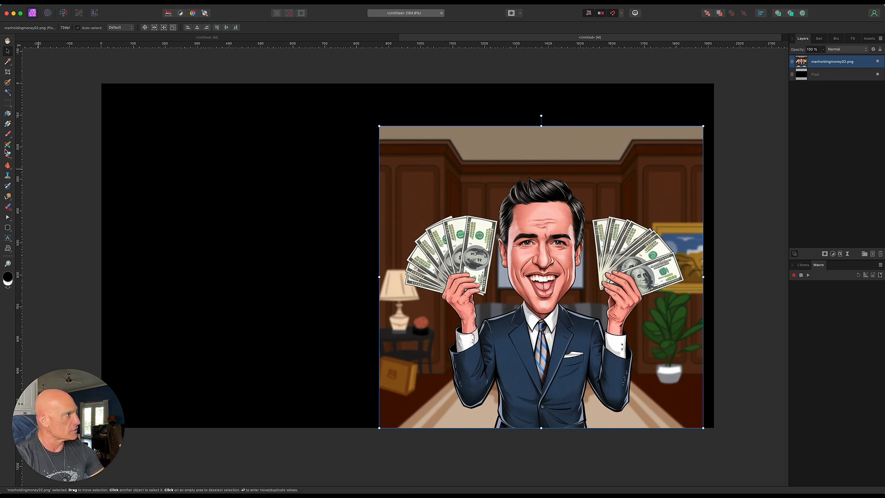
Step: Select the man and both fans of money using an enlarged Selection Brush with edge snapping
left_click(8, 83)
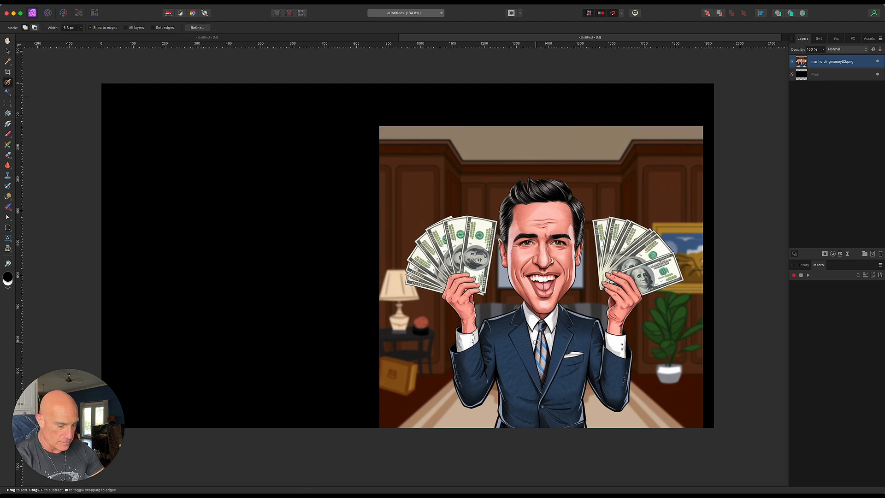
key("bracketright")
key("bracketright")
key("bracketright")
key("bracketright")
key("bracketright")
key("bracketright")
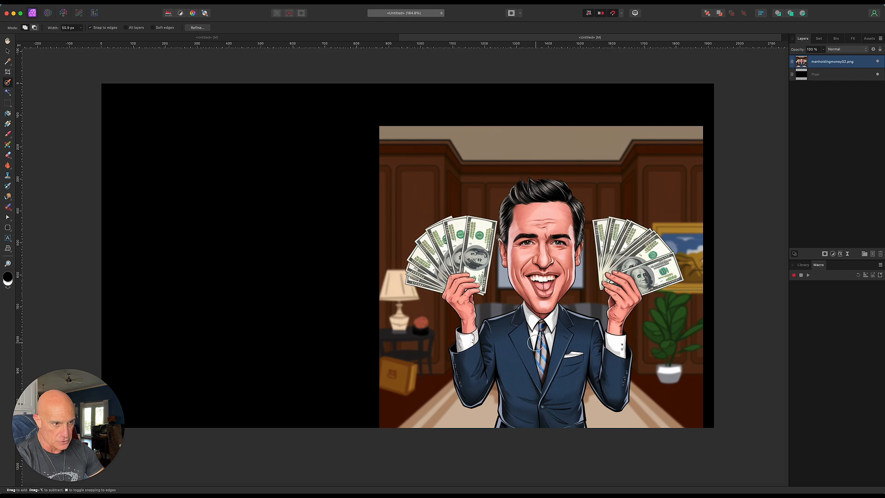
mouse_move(537, 299)
left_mouse_down()
mouse_move(545, 390)
mouse_move(619, 360)
mouse_move(635, 259)
mouse_move(659, 267)
mouse_move(473, 387)
mouse_move(460, 353)
mouse_move(476, 250)
mouse_move(441, 268)
mouse_move(438, 231)
left_mouse_up()
Step: Refine the selection with a smaller brush, removing the background around the face and money and adding missed parts of the man
scroll(499, 290, "up", 3)
key("bracketleft")
key("bracketleft")
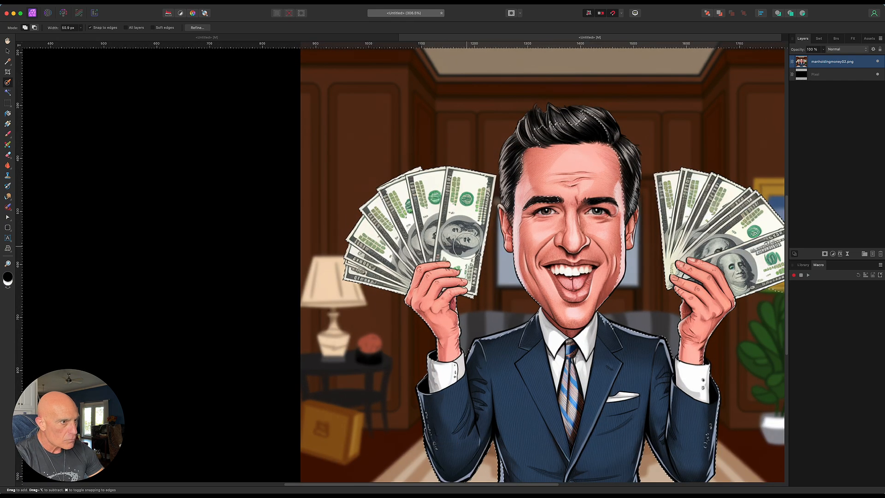
scroll(750, 277, "down", 1)
scroll(750, 277, "right", 3)
left_click(638, 288, "alt")
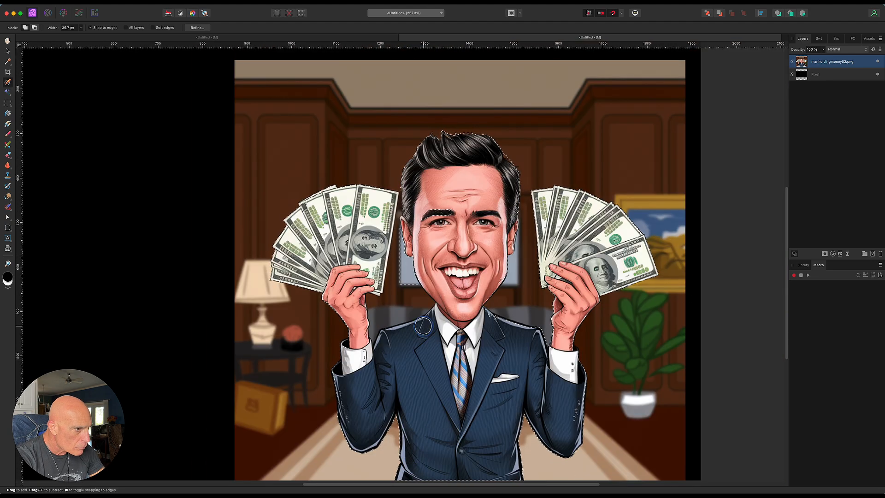
left_click_drag(428, 234, 436, 214)
scroll(397, 221, "up", 3)
key("bracketleft")
key("bracketleft")
key("bracketleft")
key("bracketleft")
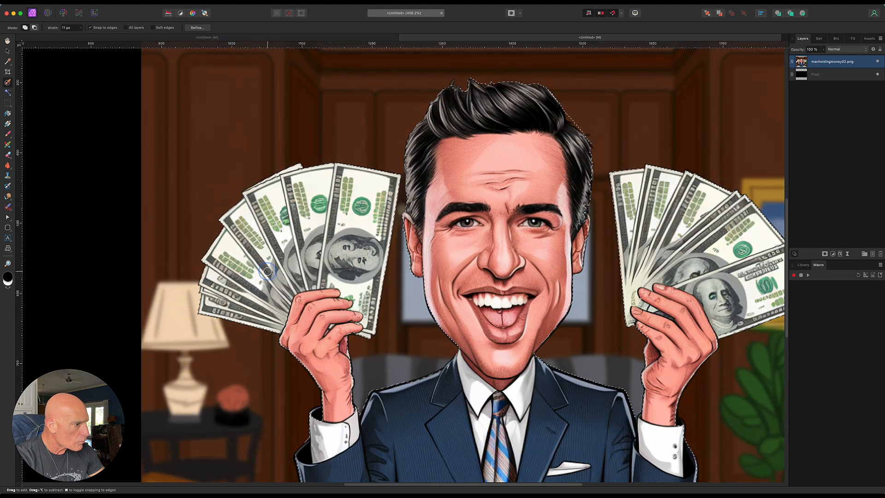
Step: Mask the man's layer with the selection to hide the room background, and clear the selection
scroll(326, 449, "down", 5)
scroll(403, 371, "down", 3)
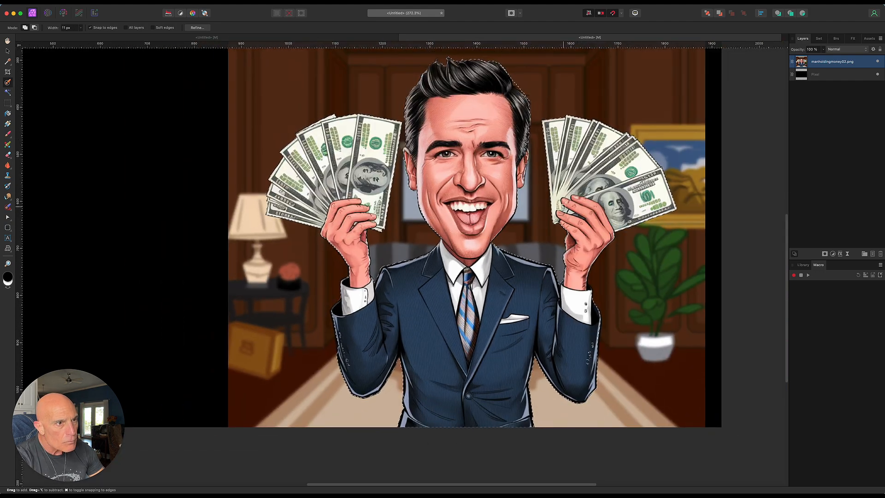
scroll(429, 293, "down", 2)
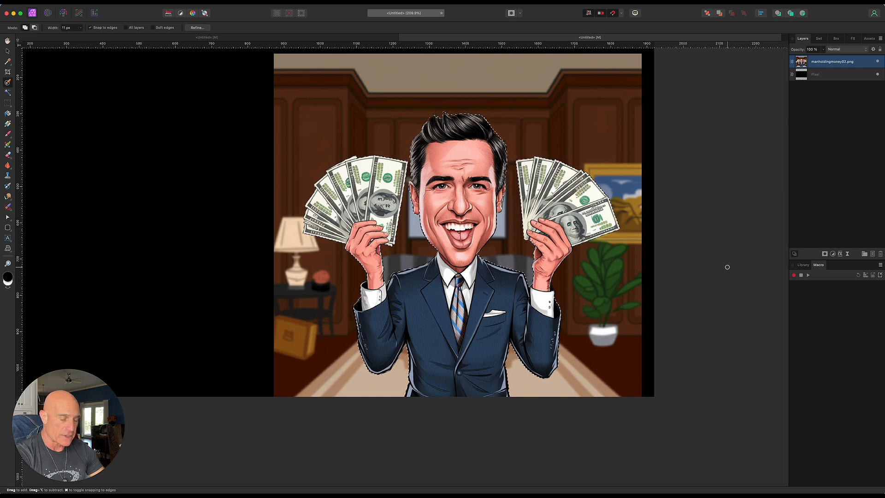
left_click(825, 254)
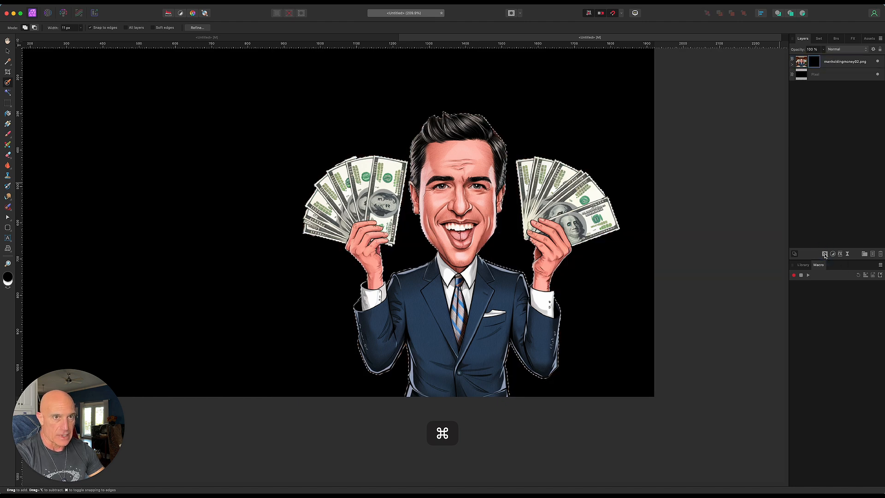
key("super+d")
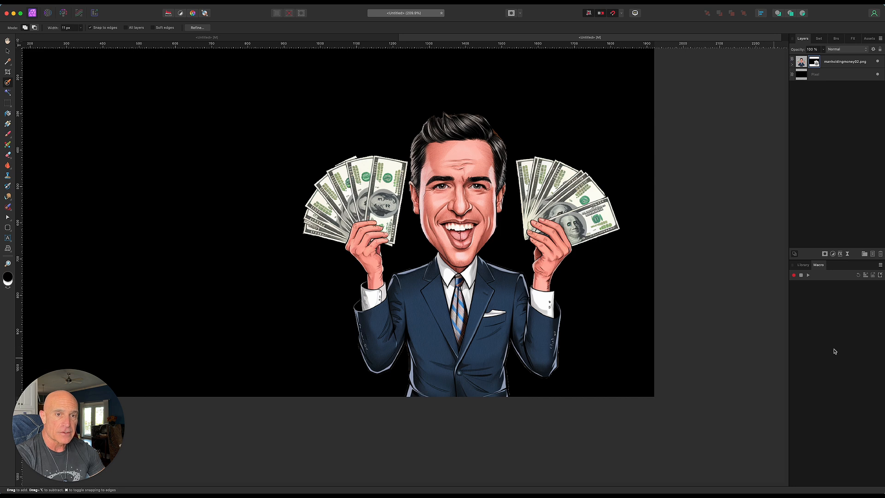
Step: Add a pixel layer beneath the man, load his outline as a selection, and shrink it with a radius of -1.5 px
left_click(873, 253)
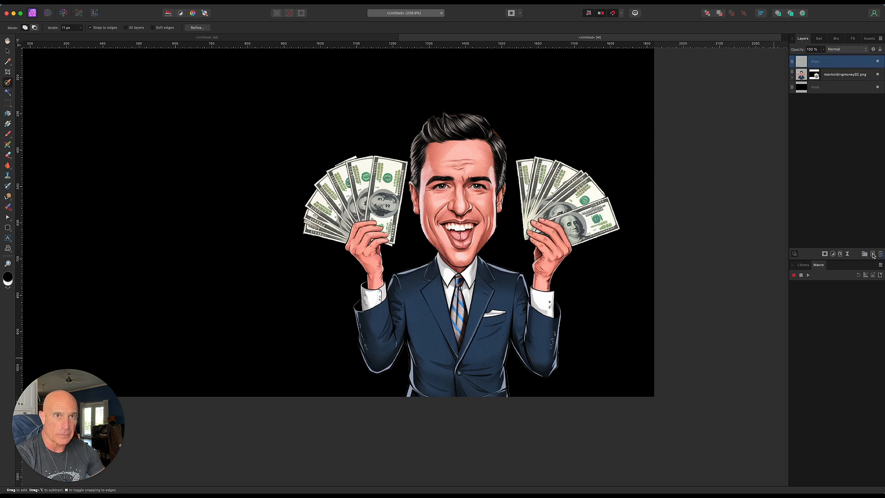
left_click_drag(814, 64, 825, 81)
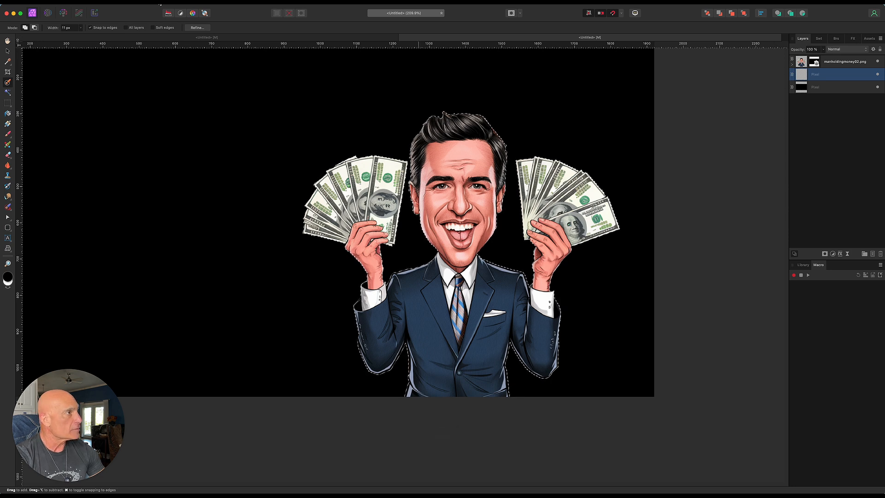
left_click(161, 5)
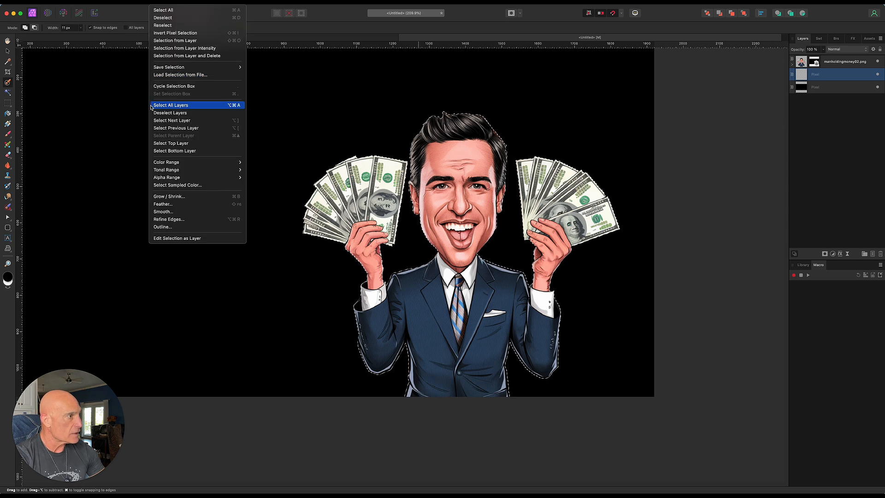
left_click(205, 197)
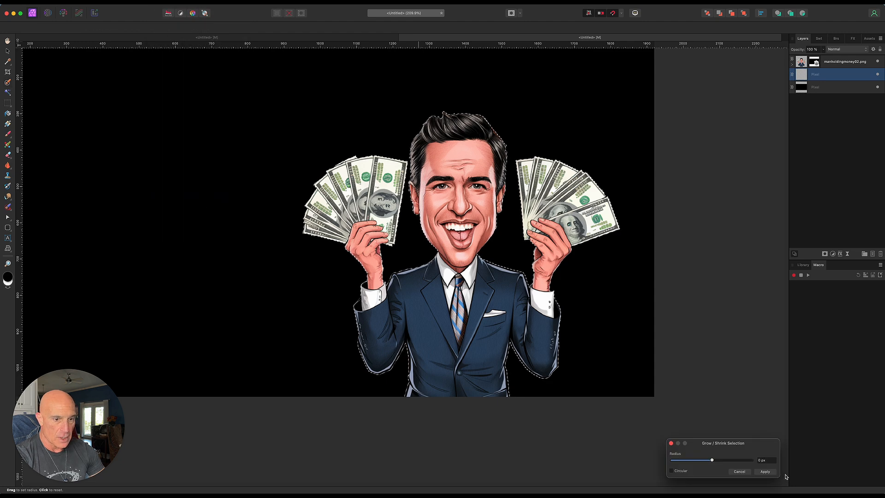
left_click(759, 460)
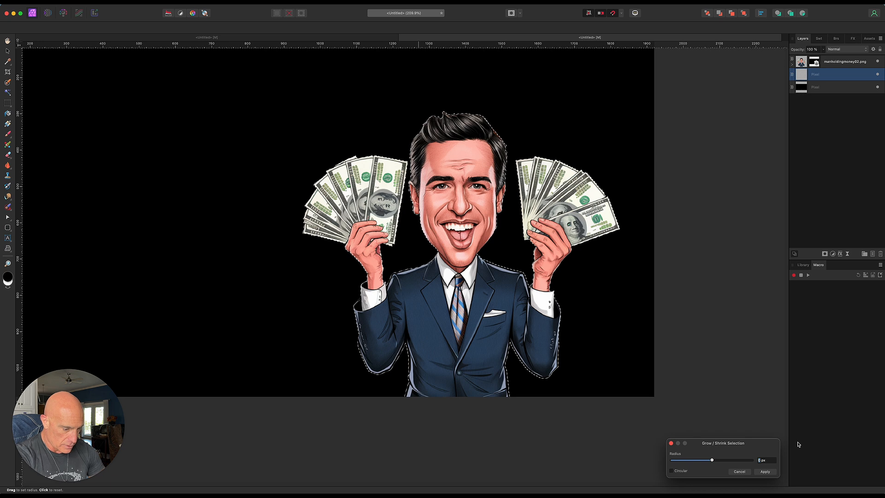
type("-1.5")
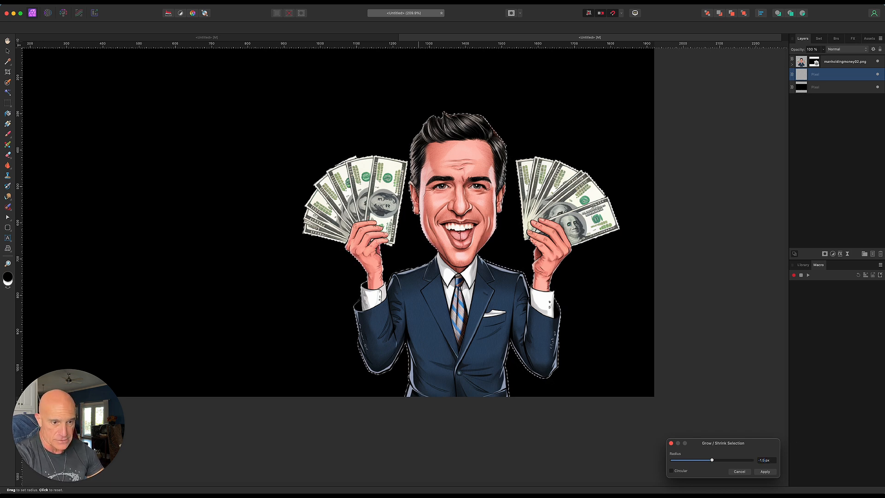
left_click(766, 472)
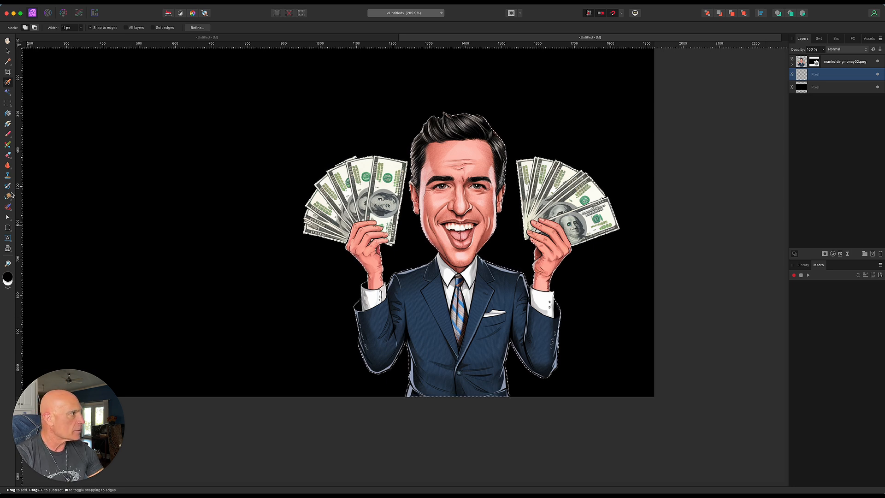
Step: Flood fill the man-shaped selection with yellow on the new pixel layer and clear the selection
double_click(9, 278)
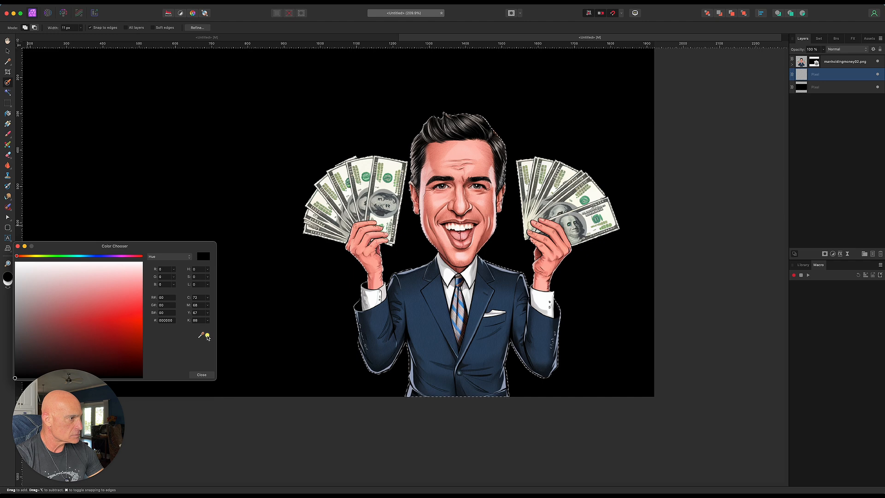
left_click(207, 337)
left_click(203, 375)
left_click(7, 115)
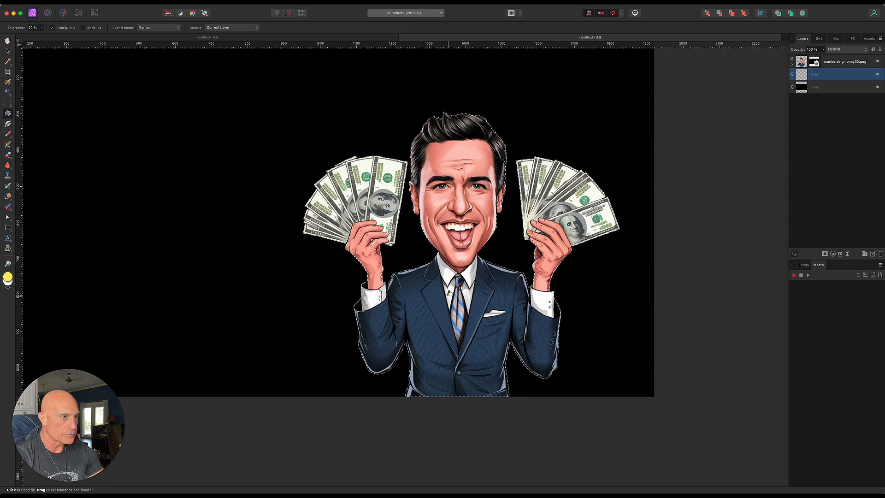
left_click(457, 294)
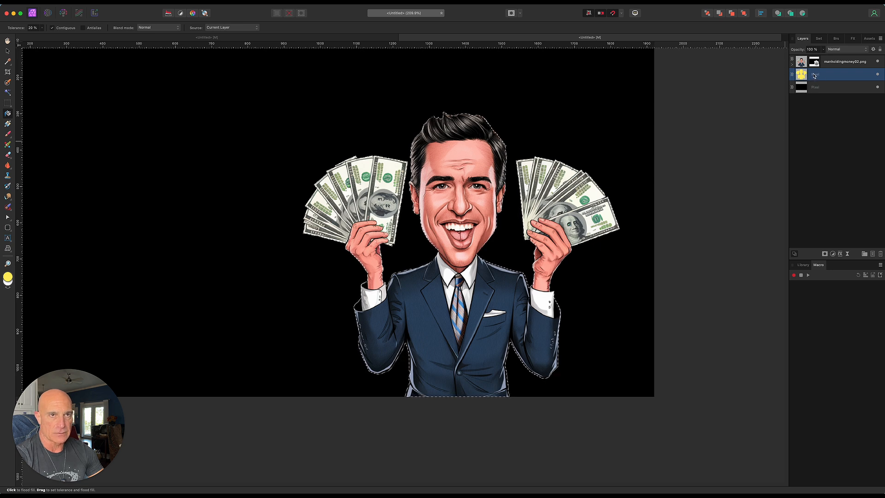
key("super+d")
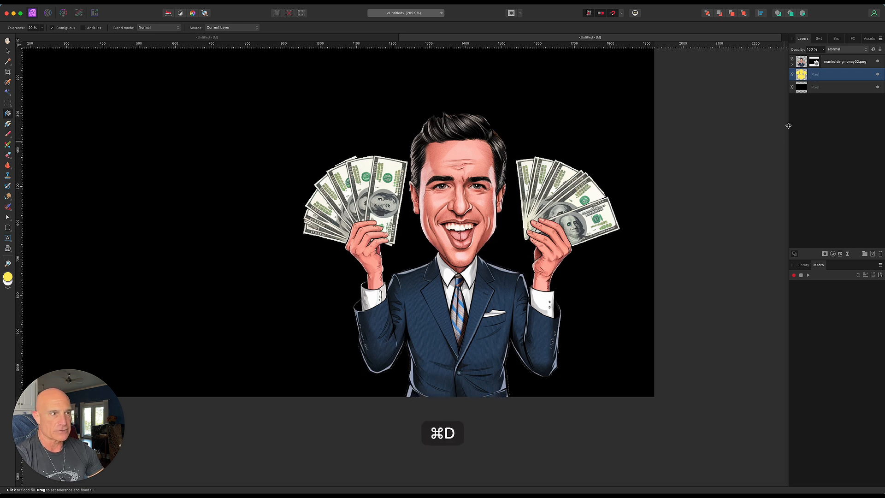
left_click(879, 62)
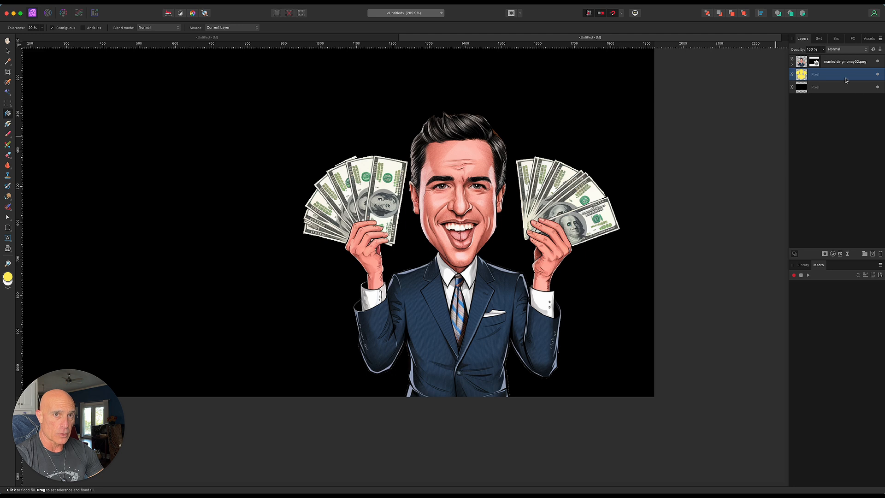
Step: Add an Outline effect to the yellow shape layer in golden yellow, with centre alignment and a 9 px radius
left_click(841, 255)
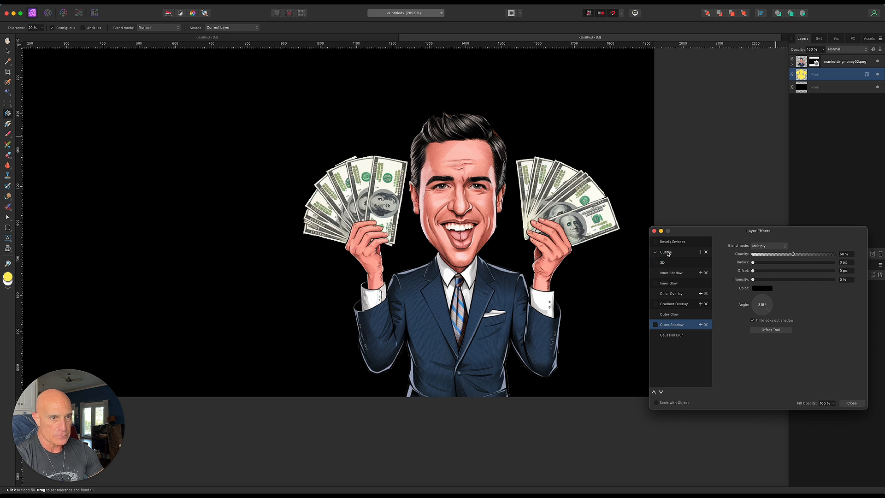
left_click(667, 253)
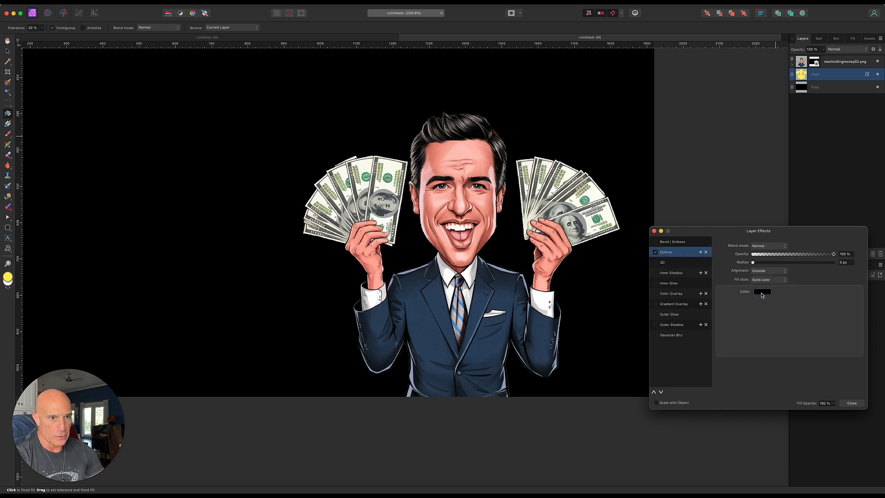
left_click(761, 292)
left_click(809, 372)
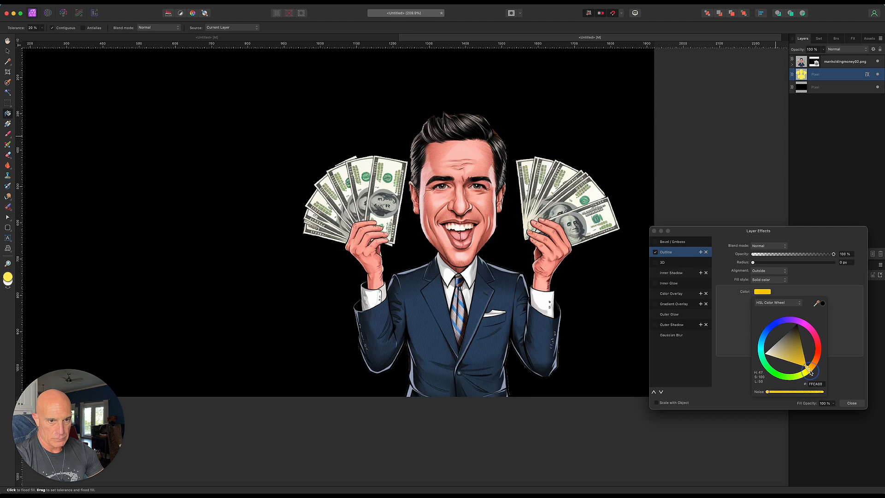
left_click_drag(811, 372, 810, 374)
left_click_drag(754, 264, 780, 272)
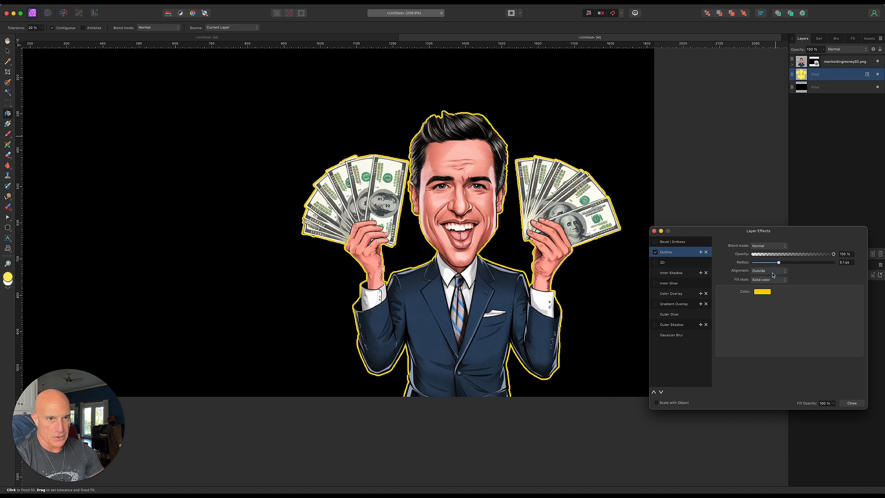
left_click(770, 270)
left_click(769, 283)
left_click_drag(779, 263, 787, 270)
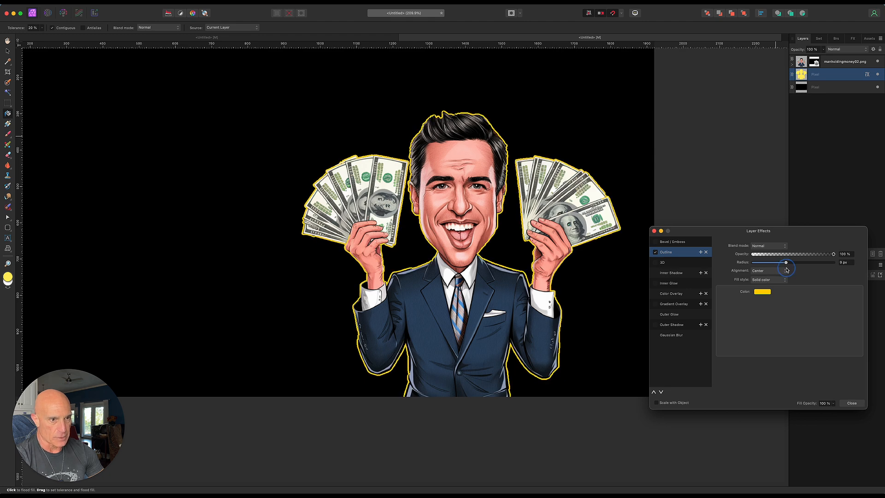
Step: Add an Outer Glow effect in golden yellow to the yellow shape, with a radius of about 37.8 px
left_click(655, 314)
left_click(673, 316)
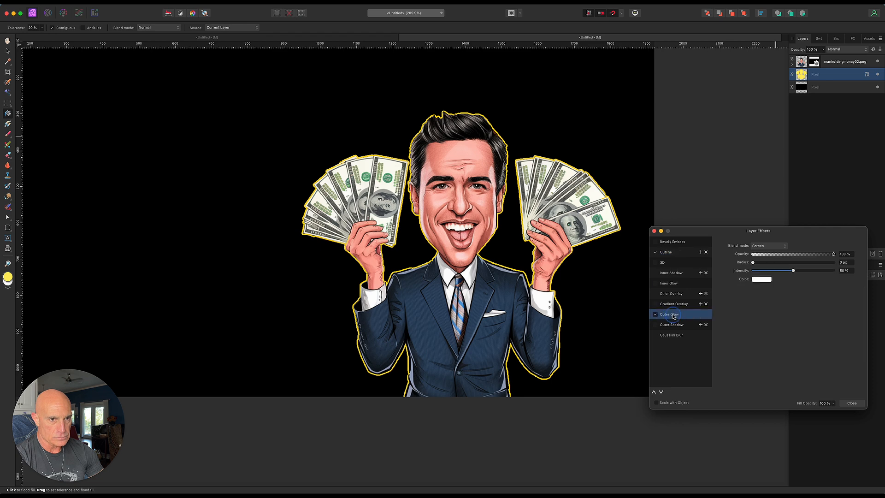
left_click(761, 280)
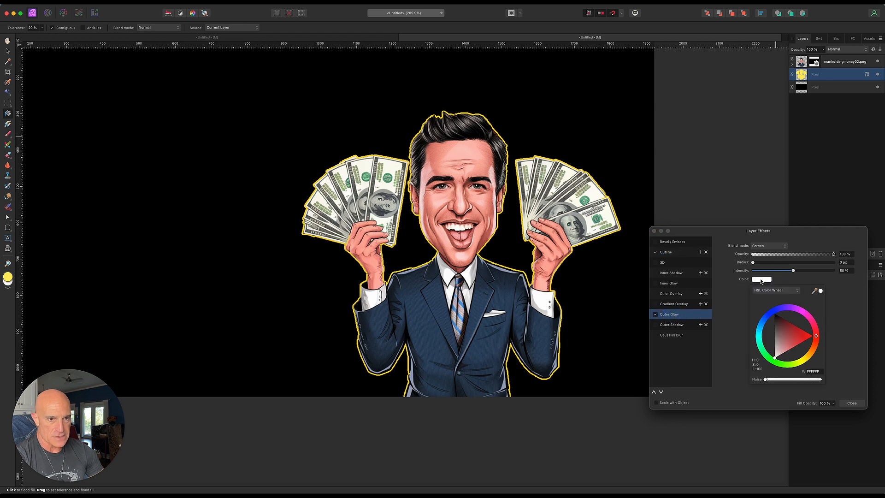
left_click(807, 360)
left_click_drag(807, 360, 808, 359)
left_click_drag(754, 266, 815, 285)
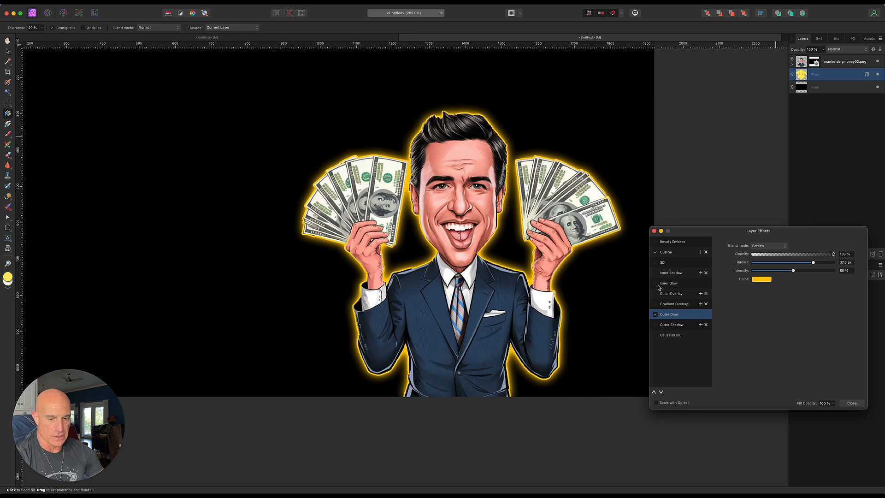
Step: Set the outline effect's radius to 7.9 px and close the layer effects
left_click(669, 254)
left_click_drag(786, 266, 785, 269)
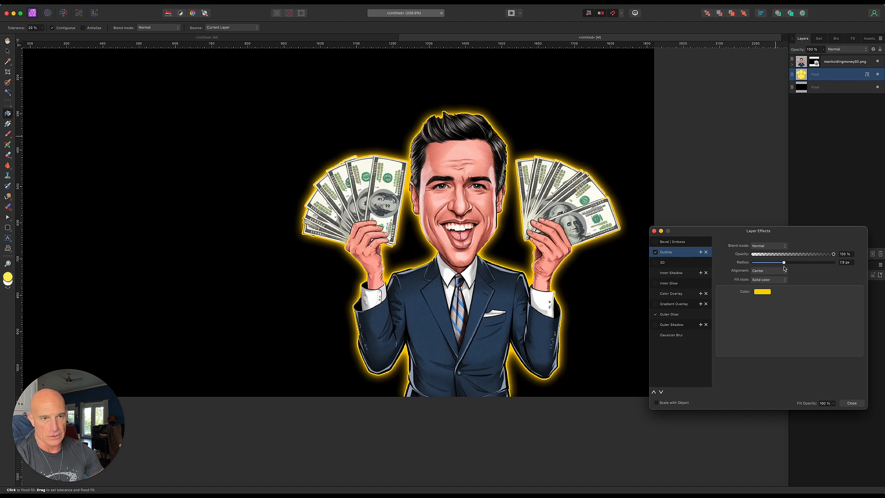
left_click(654, 231)
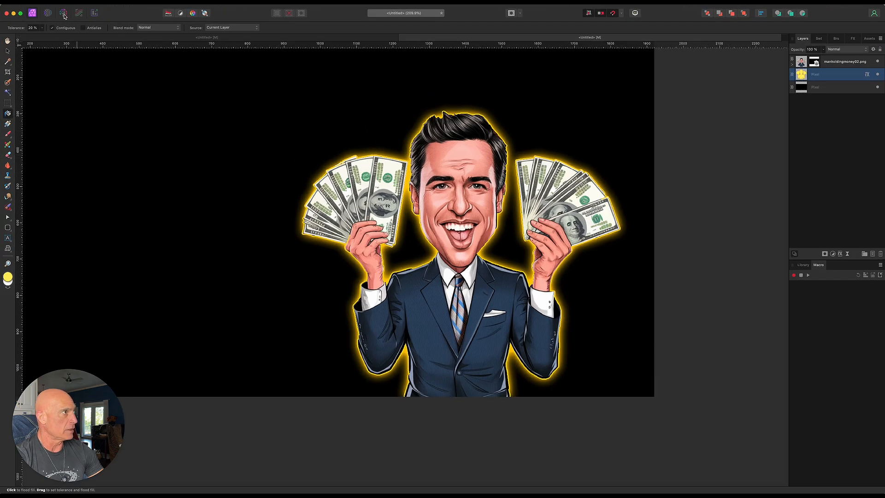
Step: Place coinstack03.png in the document and align it with the top and right edges of the canvas
left_click(831, 128)
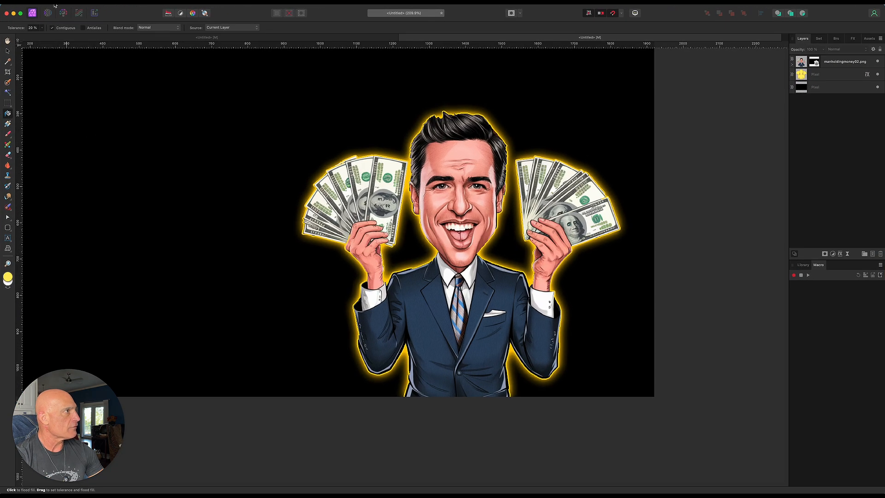
left_click(56, 6)
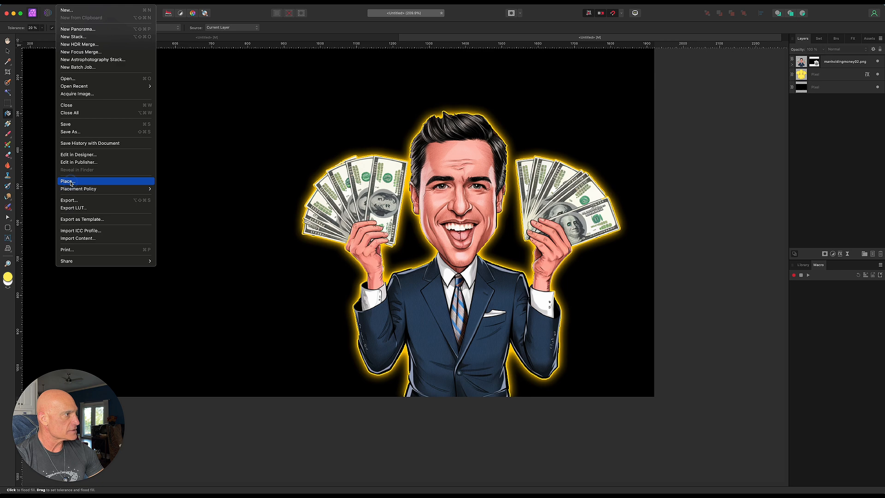
left_click(70, 184)
left_click(310, 152)
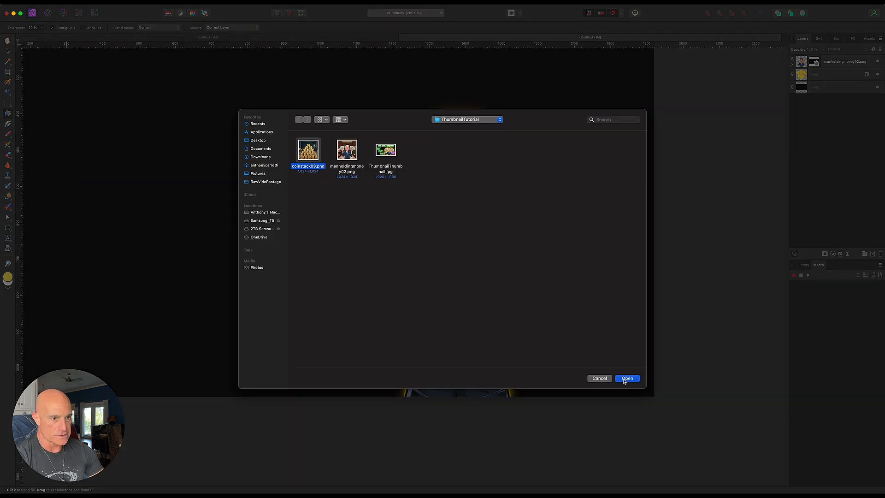
left_click(627, 378)
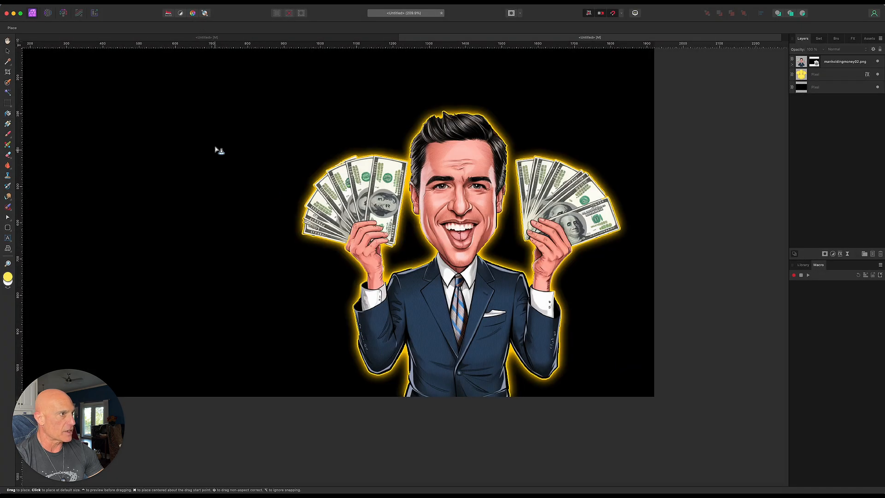
left_click_drag(177, 78, 682, 377)
left_click_drag(423, 369, 499, 339)
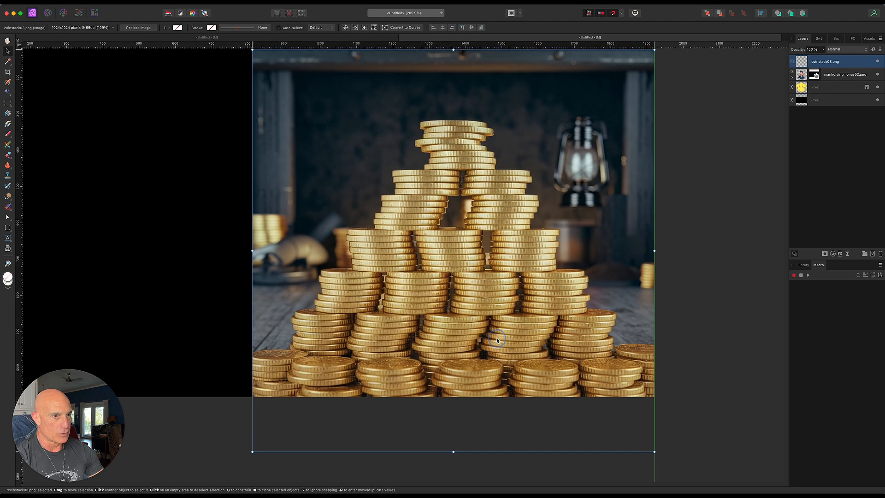
left_click(823, 49)
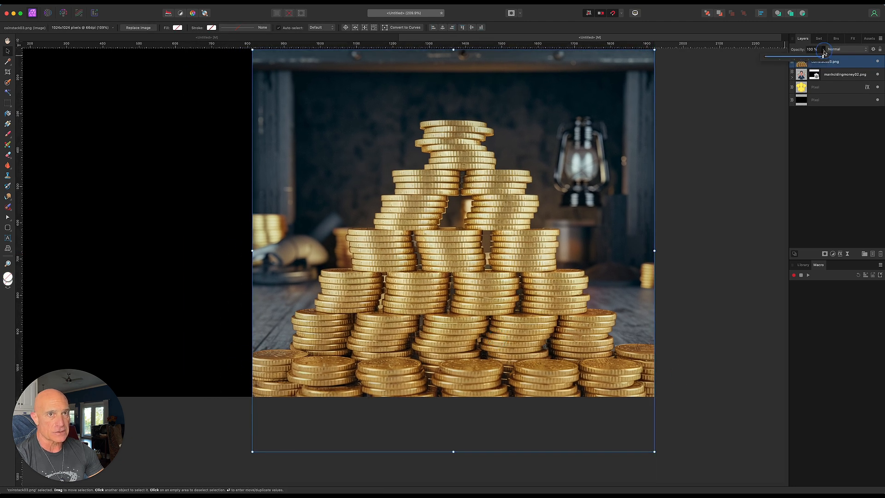
left_click_drag(824, 57, 842, 73)
left_click(813, 133)
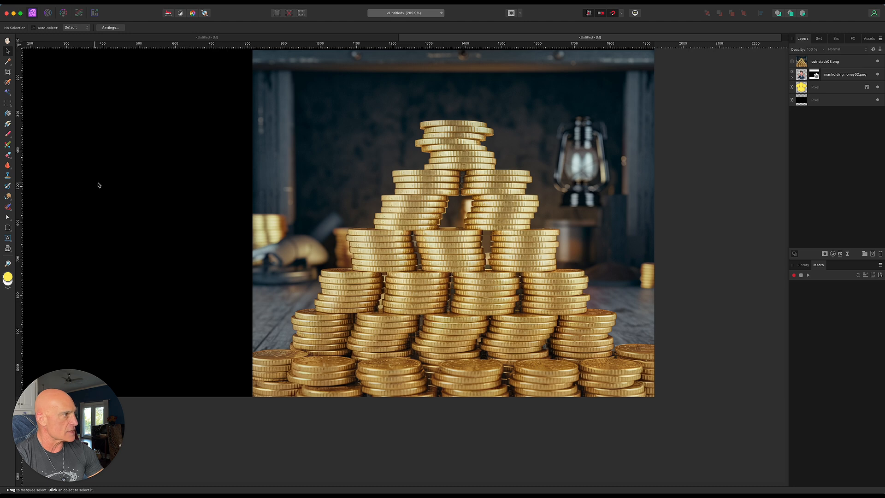
Step: Select the pyramid of coin stacks using a larger Selection Brush, subtracting the background picked up beside the stacks
left_click(7, 83)
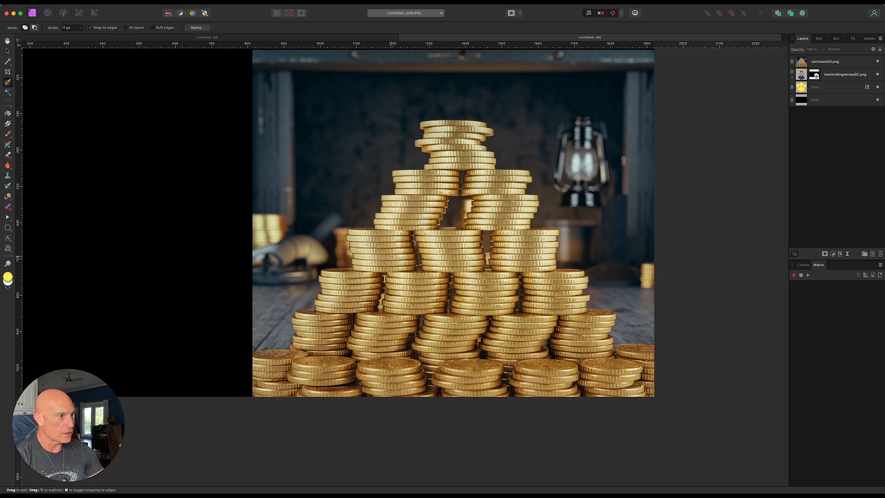
key("]")
key("]")
key("]")
key("]")
key("]")
key("]")
key("]")
key("]")
key("]")
key("]")
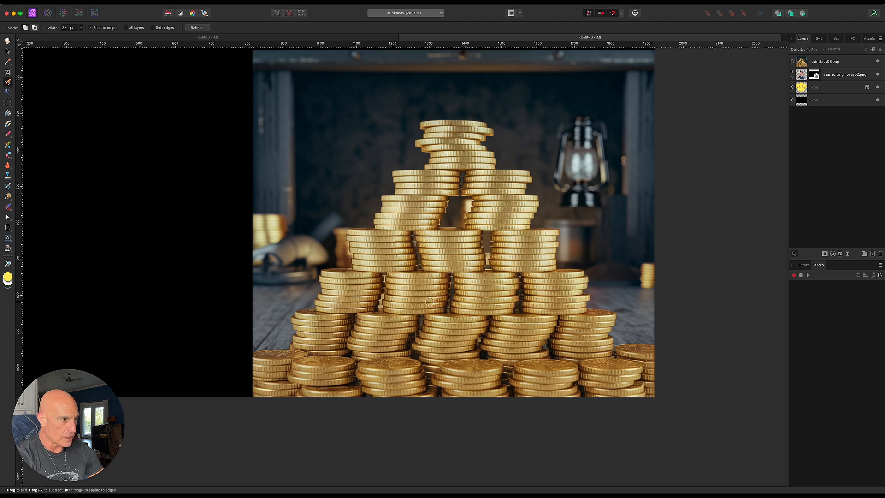
key("]")
mouse_move(431, 332)
left_mouse_down()
mouse_move(403, 381)
mouse_move(489, 354)
mouse_move(310, 360)
mouse_move(480, 219)
mouse_move(454, 138)
left_mouse_up()
left_click_drag(337, 233, 340, 260, "alt")
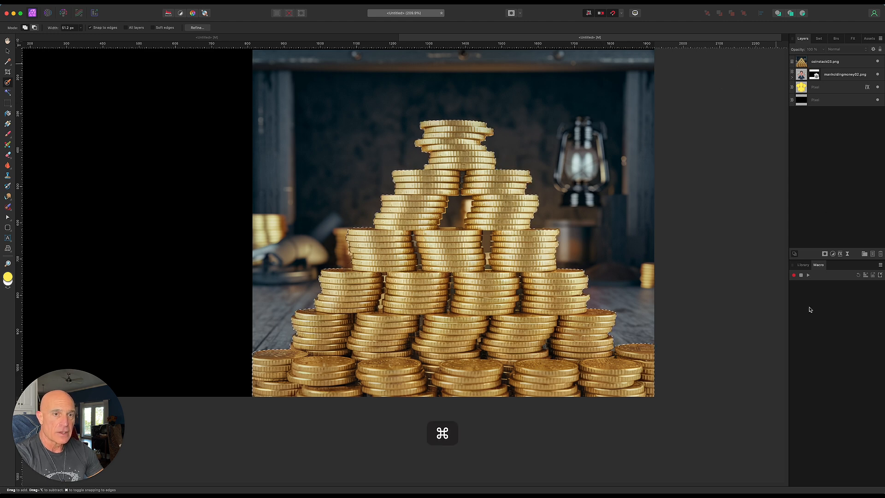
Step: Rasterize and trim the coinstack03.png layer, mask it with the coin selection, and clear the selection
left_click(835, 66, "super")
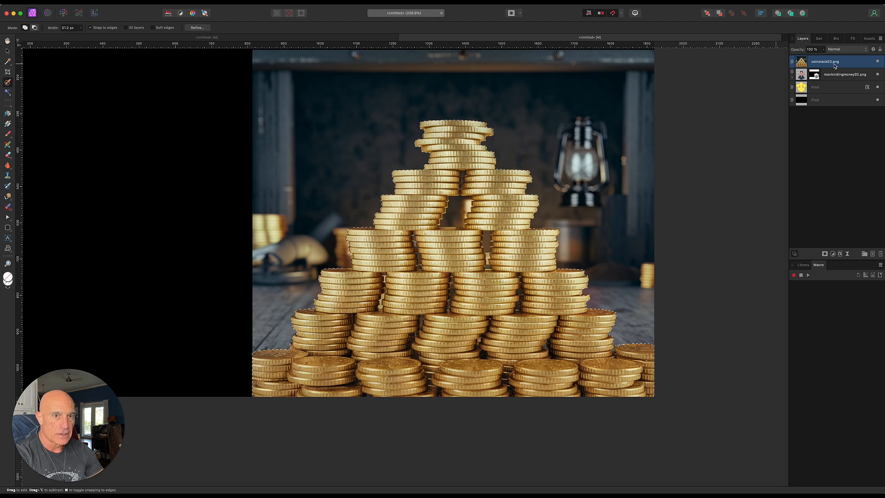
right_click(835, 66)
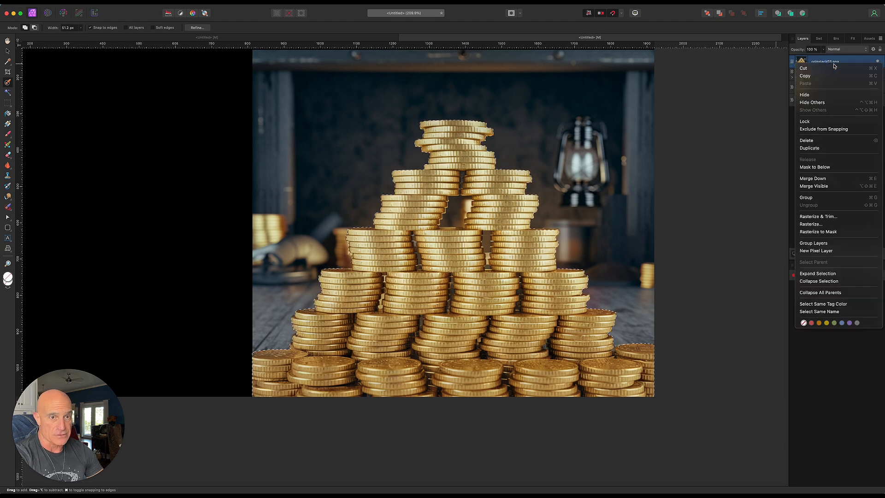
left_click(809, 217)
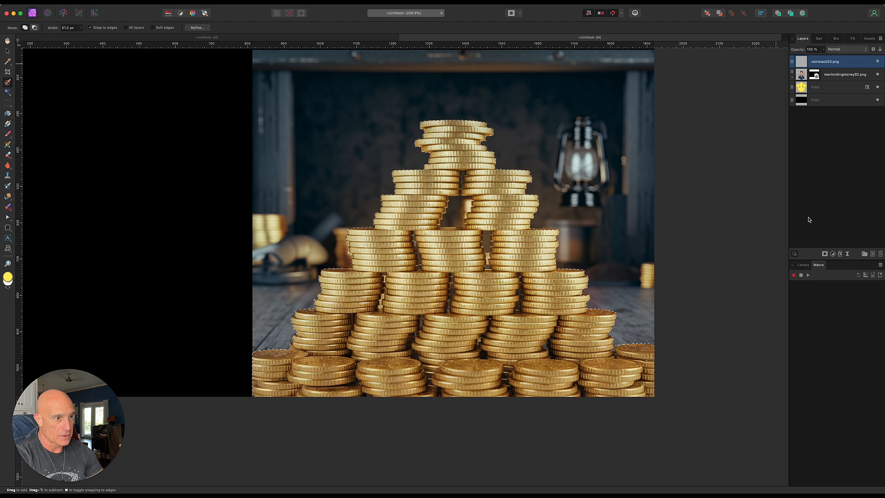
left_click(825, 255)
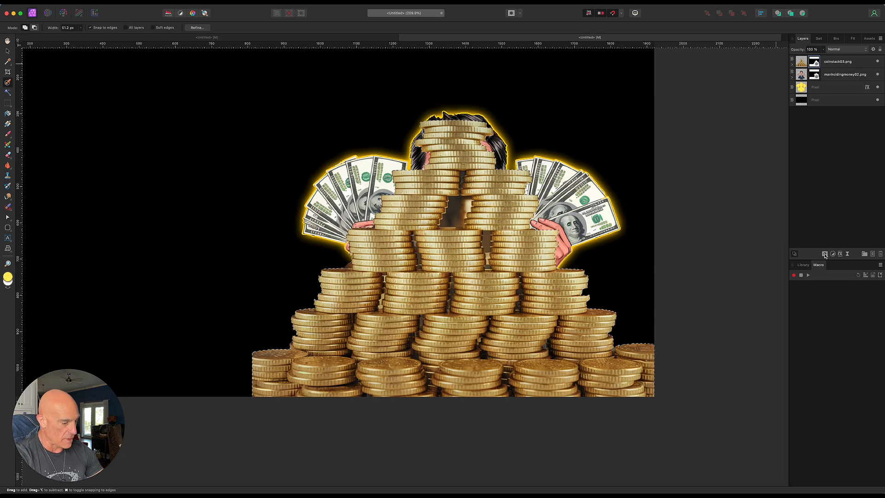
key("cmd+d")
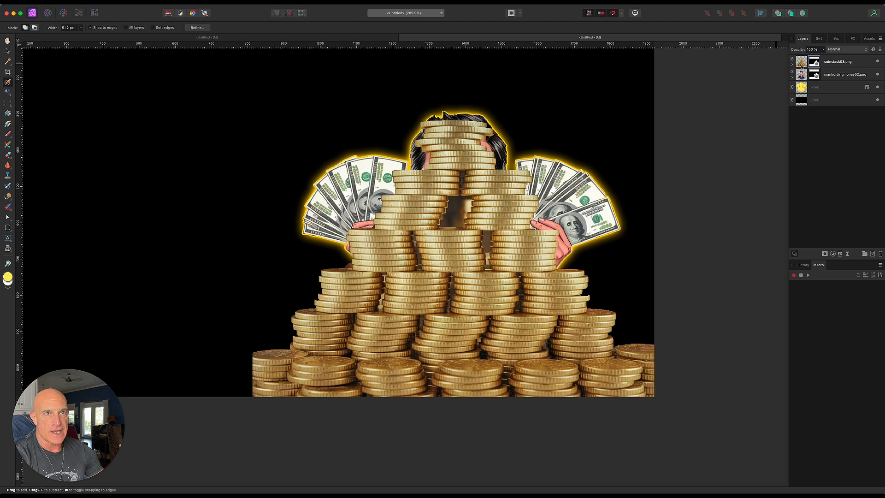
Step: Move the coin layer beneath the yellow shape layer and stretch the coins down, left and up so they rise above the man's head
left_click(842, 64)
left_click_drag(840, 63, 838, 93)
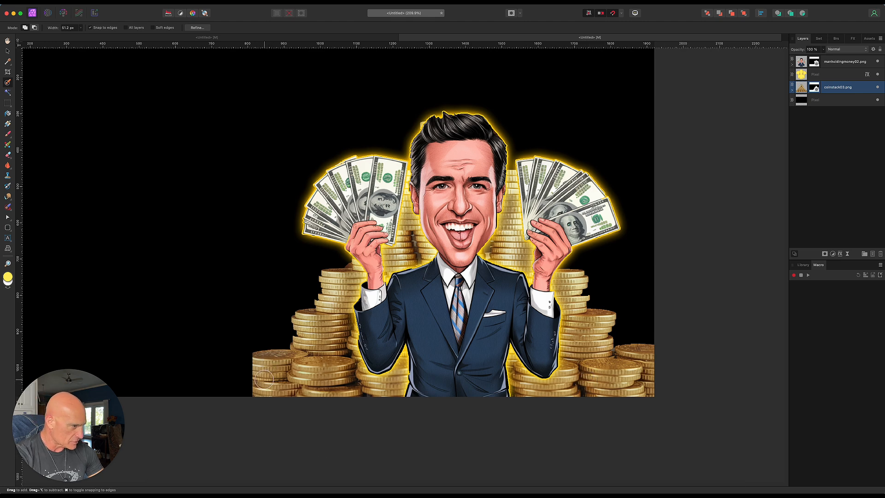
left_click(7, 52)
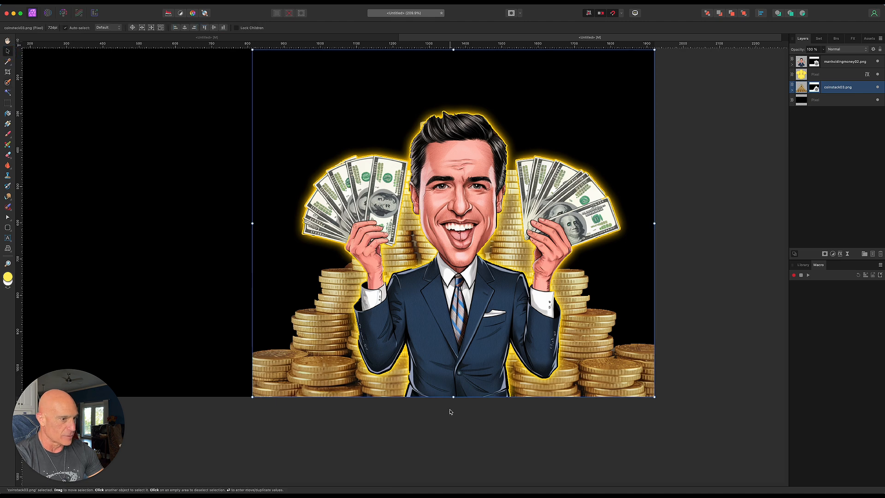
left_click_drag(454, 397, 453, 425)
left_click_drag(252, 238, 244, 239)
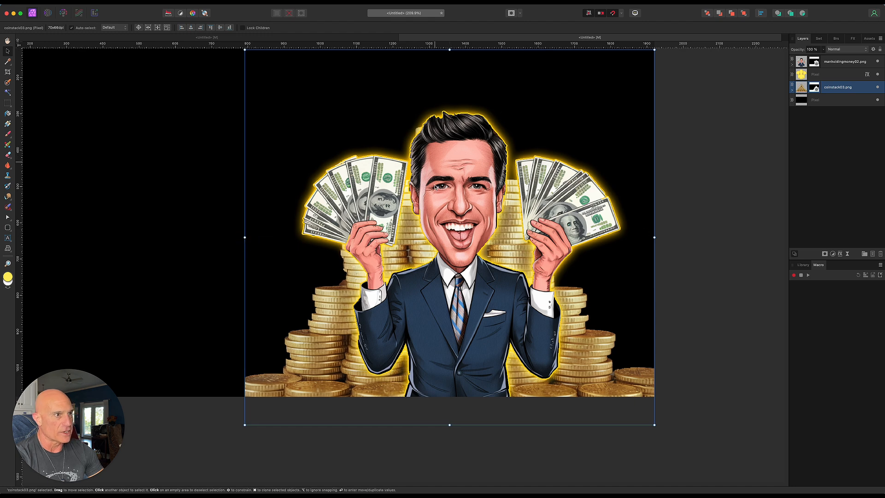
scroll(433, 189, "up", 2)
scroll(433, 190, "up", 2)
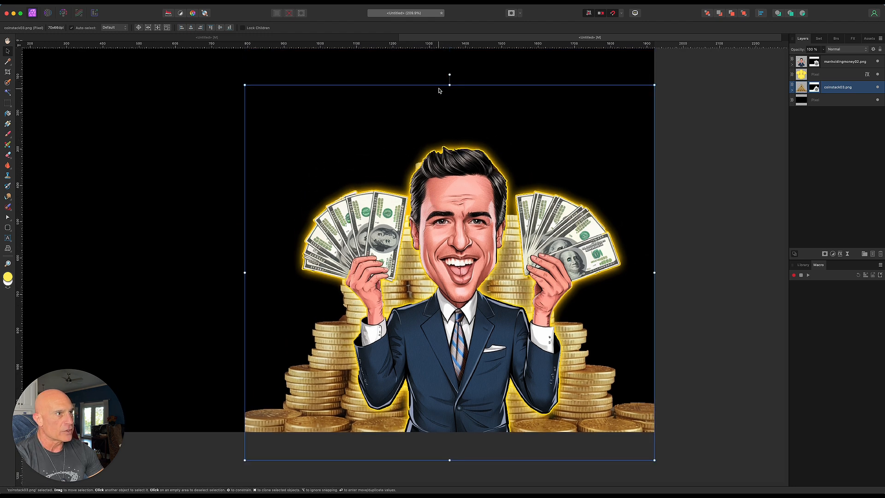
left_click_drag(448, 86, 459, 56)
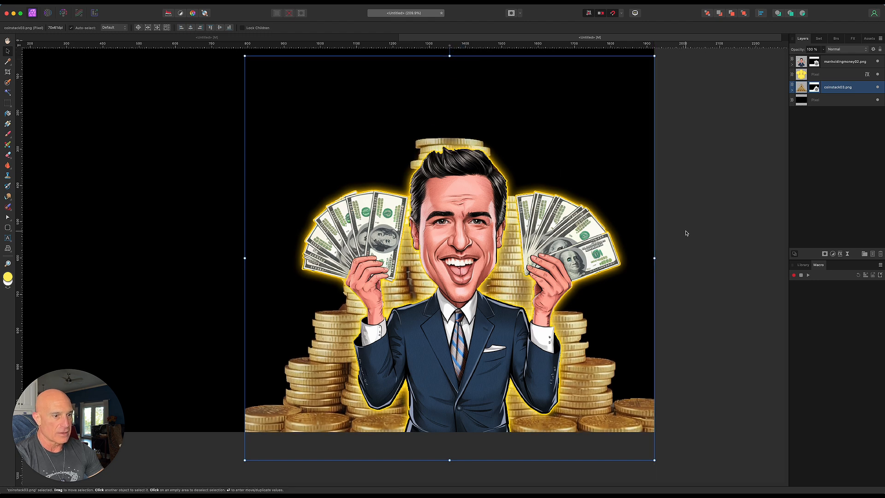
left_click(686, 252)
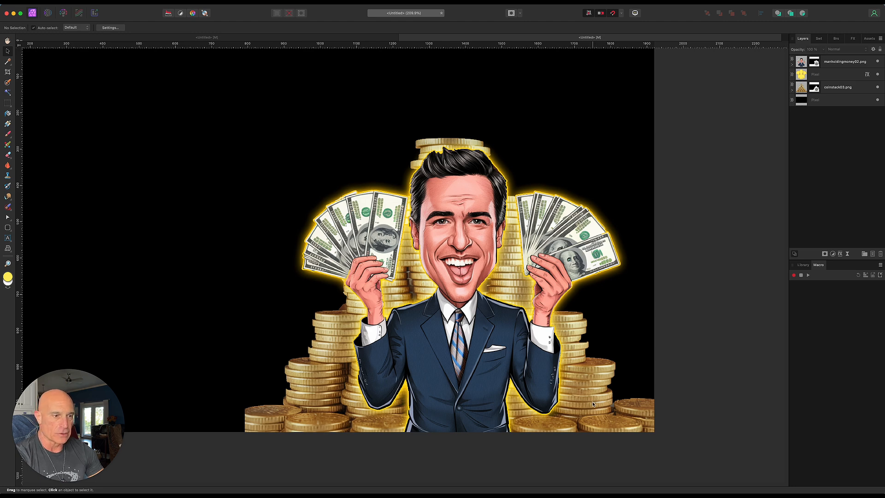
Step: Add a new pixel layer directly above the black background and enlarge the soft yellow paint brush
left_click(847, 100)
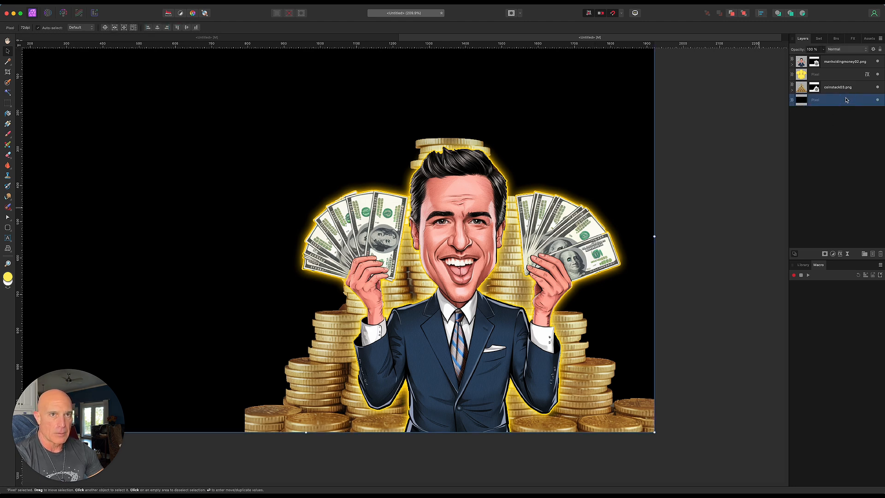
left_click(873, 254)
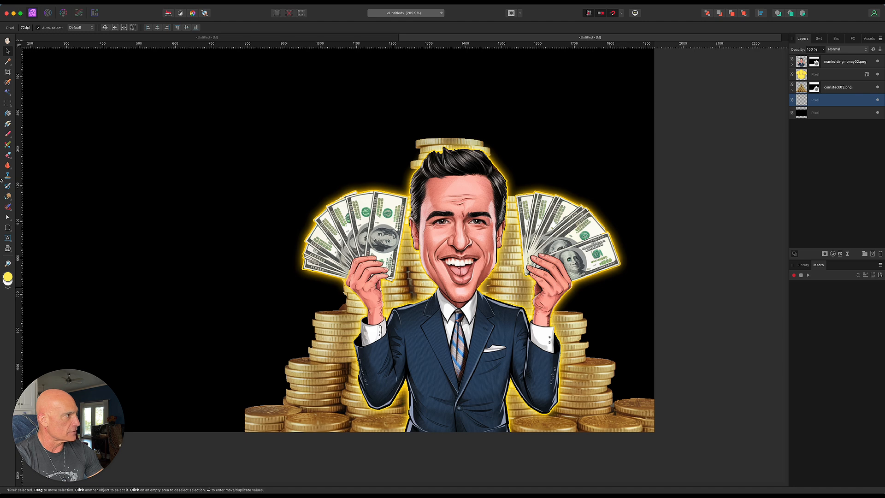
left_click(8, 133)
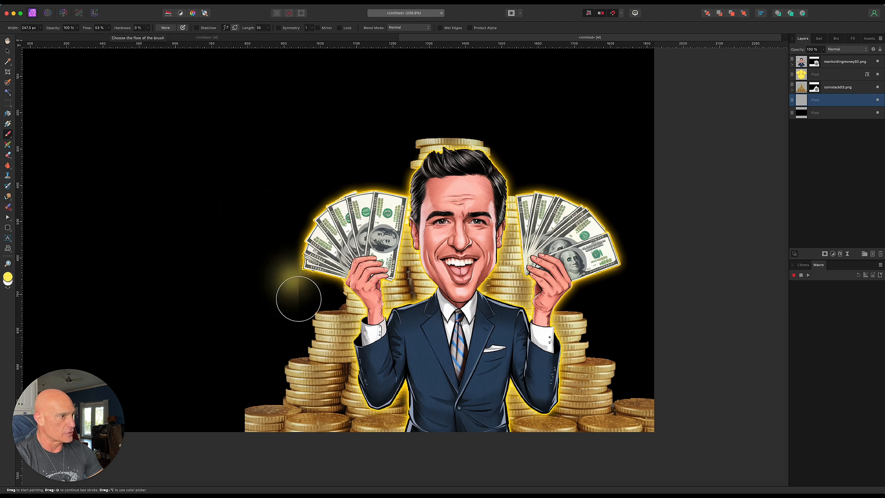
key("bracketright")
key("bracketright")
key("bracketright")
key("bracketright")
key("bracketright")
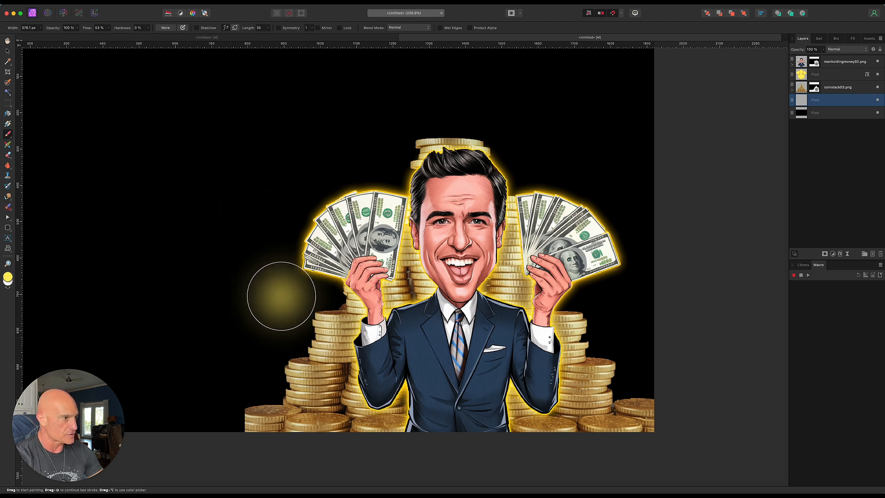
Step: Enlarge the brush to about 1750 px, set its flow to 70% and paint a yellow glow behind the man and the right-hand coins
mouse_move(393, 355)
left_mouse_down()
mouse_move(300, 401)
mouse_move(295, 428)
left_mouse_up()
key("ctrl+z")
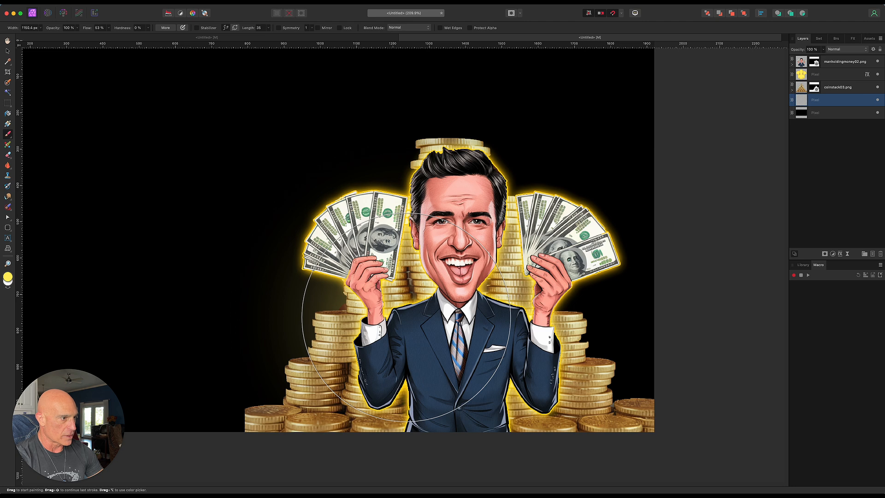
left_click(450, 221)
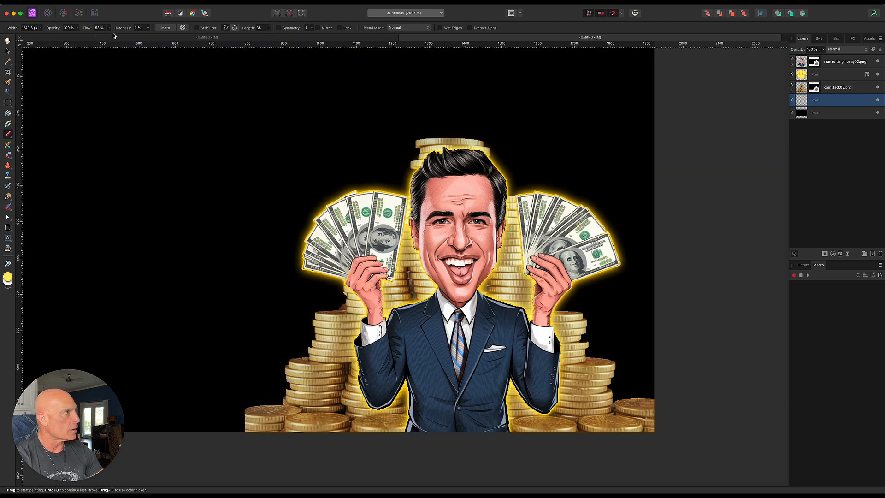
left_click(109, 27)
left_click_drag(110, 35, 117, 35)
left_click(564, 421)
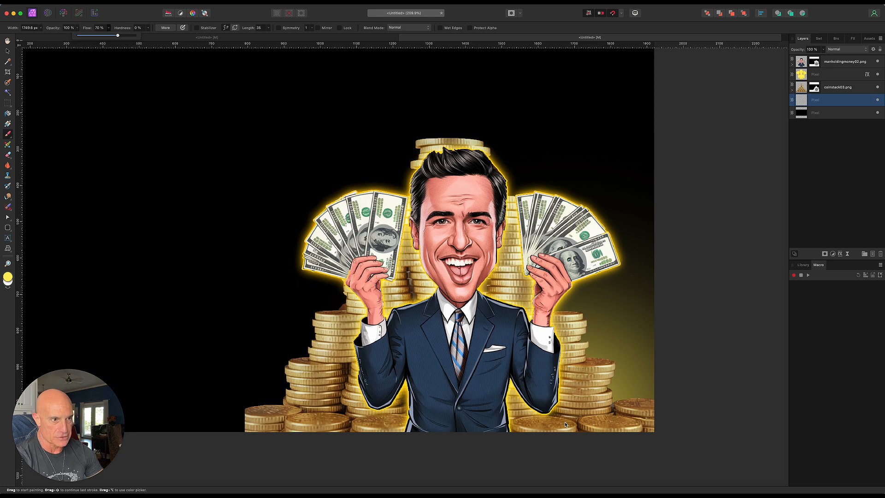
left_click(505, 350)
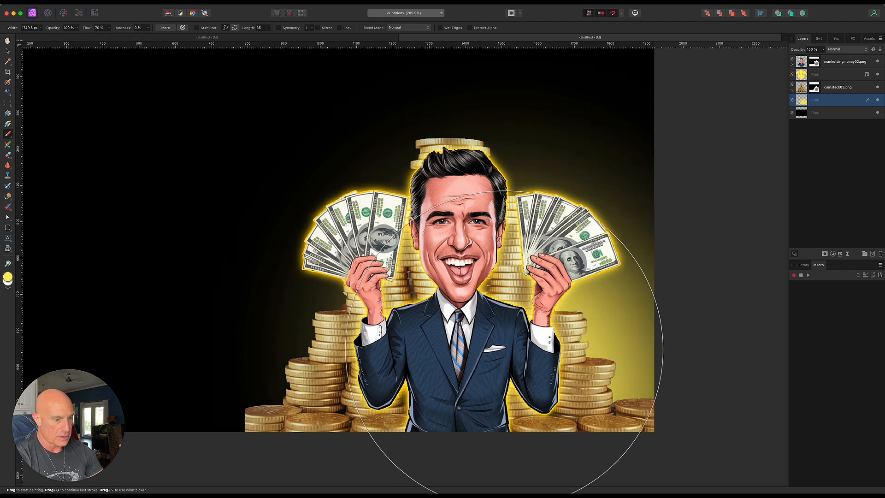
Step: Extend the yellow background glow from behind the man's head to the lower-left coins with a brush about 1074 px wide
key("bracketleft")
key("bracketleft")
key("bracketleft")
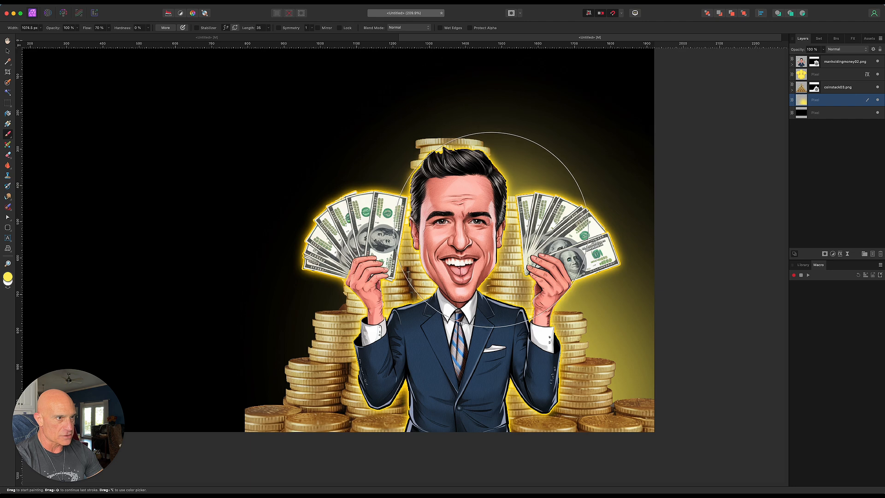
mouse_move(459, 221)
left_mouse_down()
mouse_move(444, 219)
mouse_move(387, 282)
mouse_move(376, 351)
mouse_move(383, 360)
mouse_move(340, 405)
mouse_move(334, 427)
left_mouse_up()
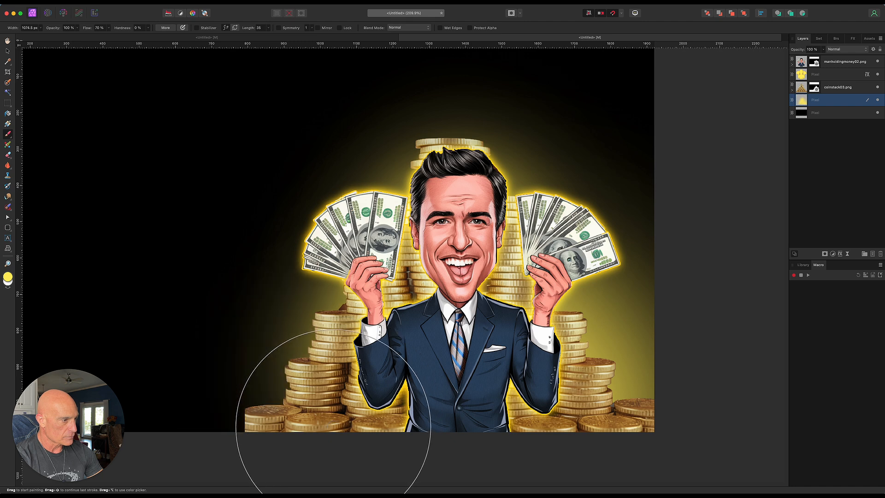
Step: Stretch the coinstack03.png layer downward to a height of about 1149 px and deselect it
left_click(8, 52)
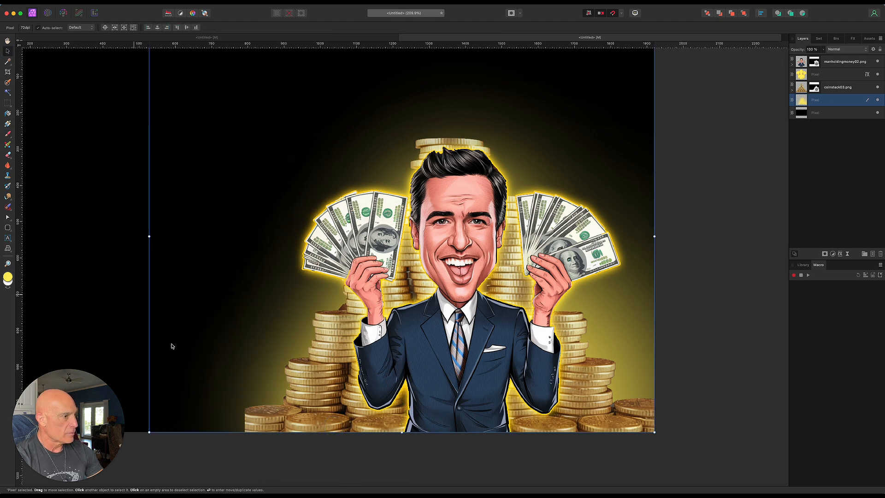
left_click(852, 90)
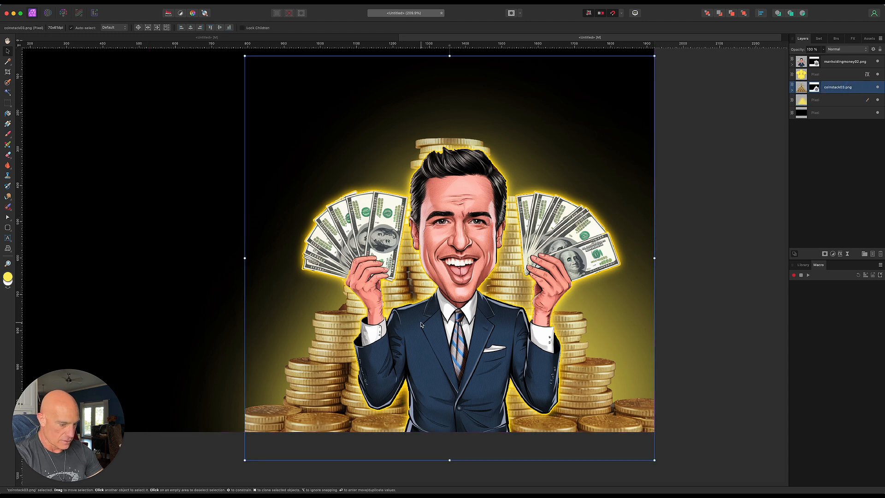
scroll(412, 337, "down", 3)
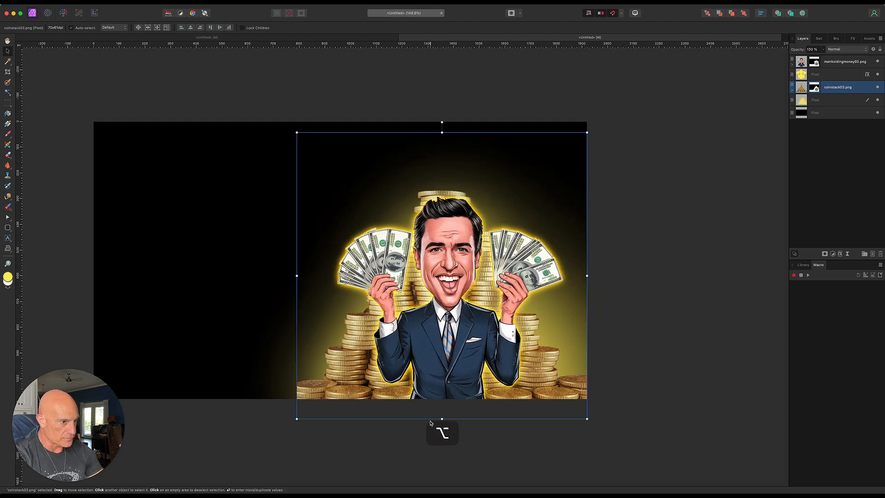
left_click_drag(442, 419, 442, 426)
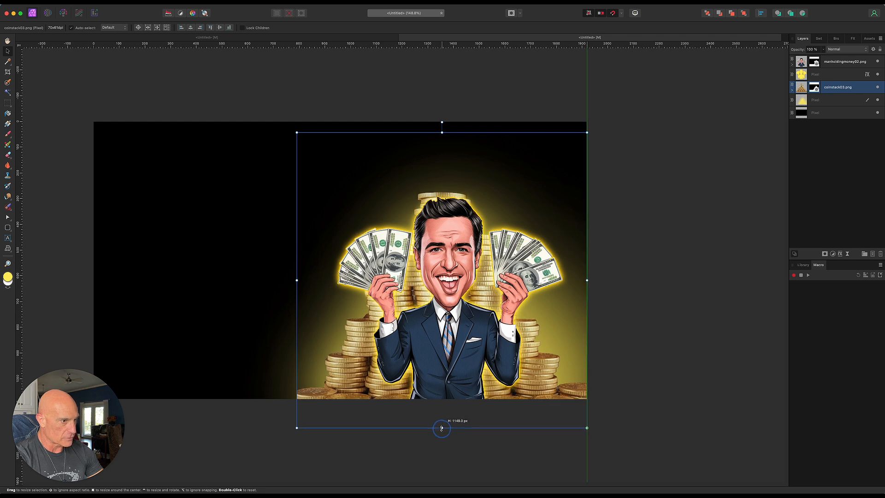
left_click(68, 84)
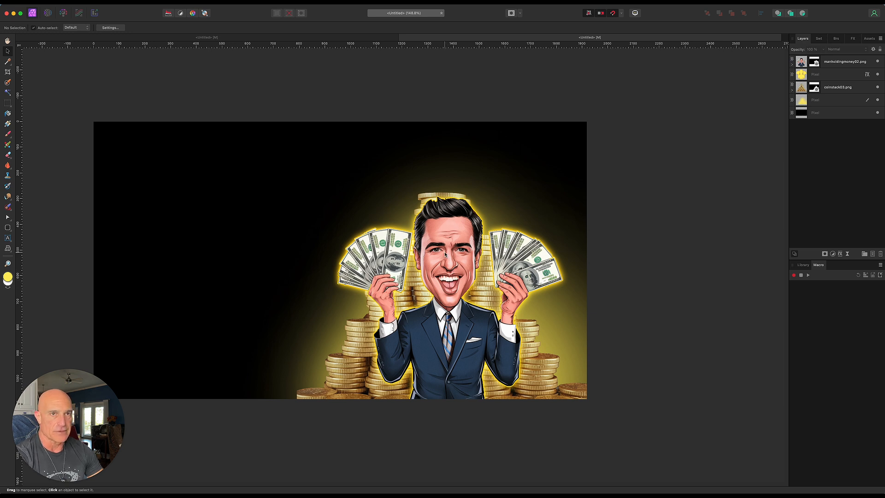
Step: Add a new pixel layer above manholdingmoney02.png and set its blend mode to Color Dodge
left_click(843, 63)
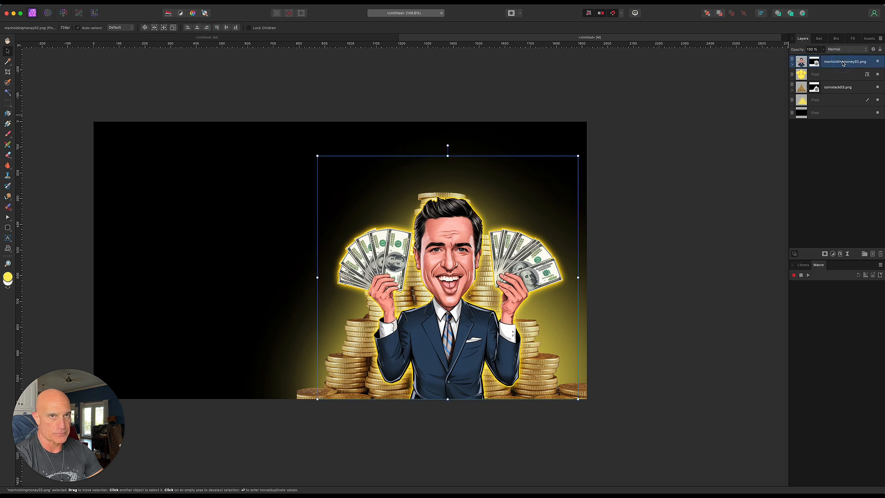
left_click(873, 254)
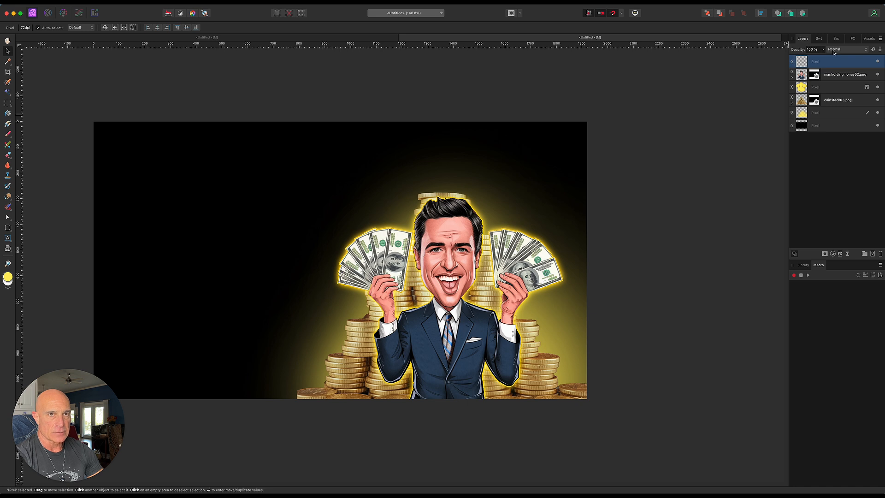
left_click(836, 113)
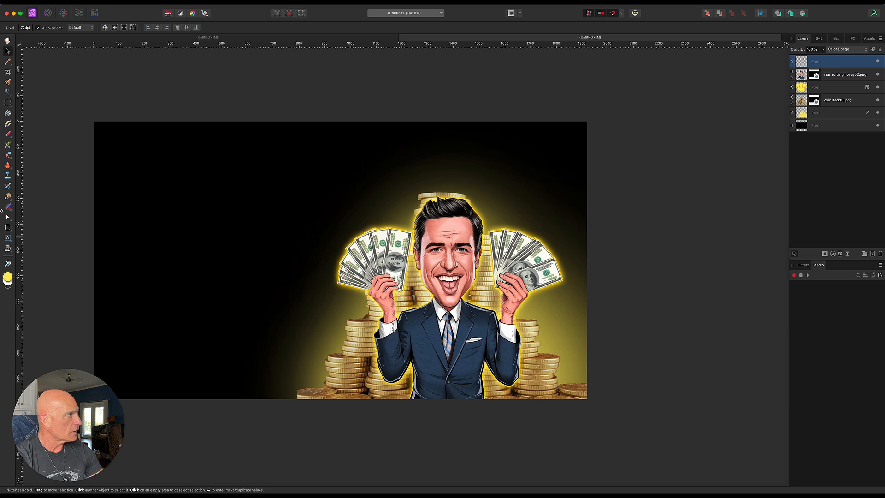
Step: Shrink the soft yellow paint brush to about 179 px and set its flow to 53%
left_click(9, 134)
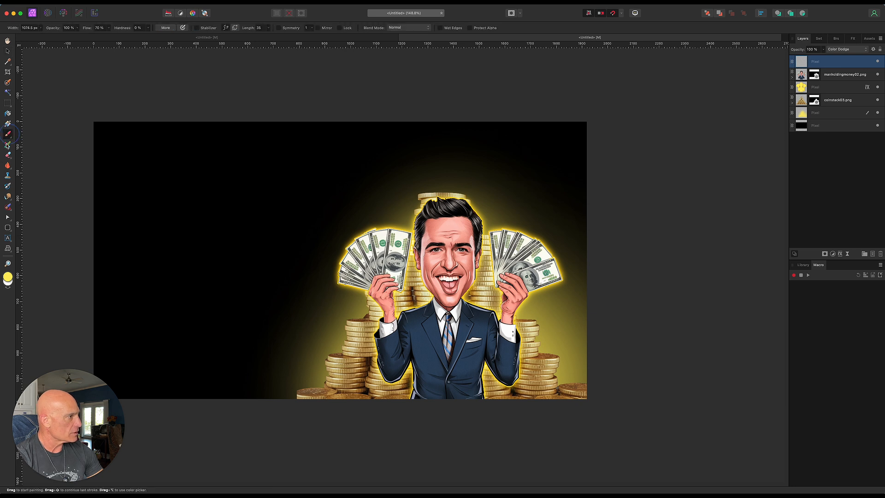
mouse_move(69, 267)
left_mouse_down()
mouse_move(351, 245)
mouse_move(419, 229)
mouse_move(379, 225)
mouse_move(387, 236)
mouse_move(414, 202)
left_mouse_up()
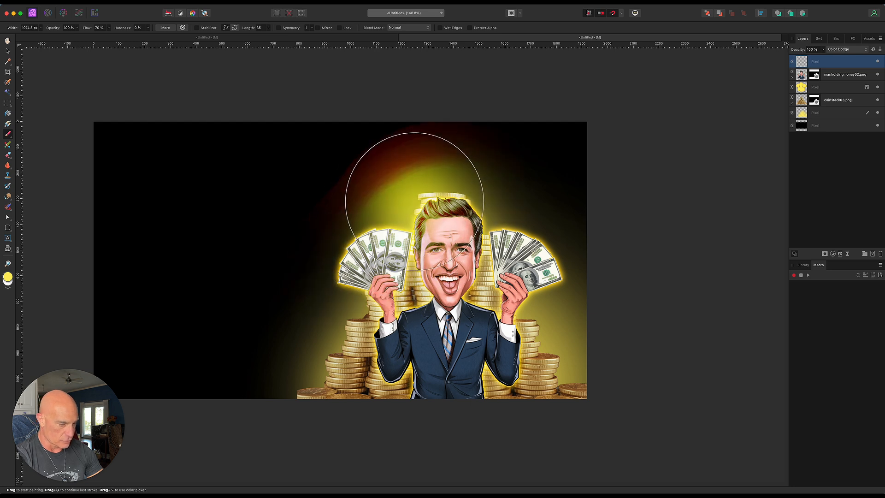
key("[")
key("[")
key("[")
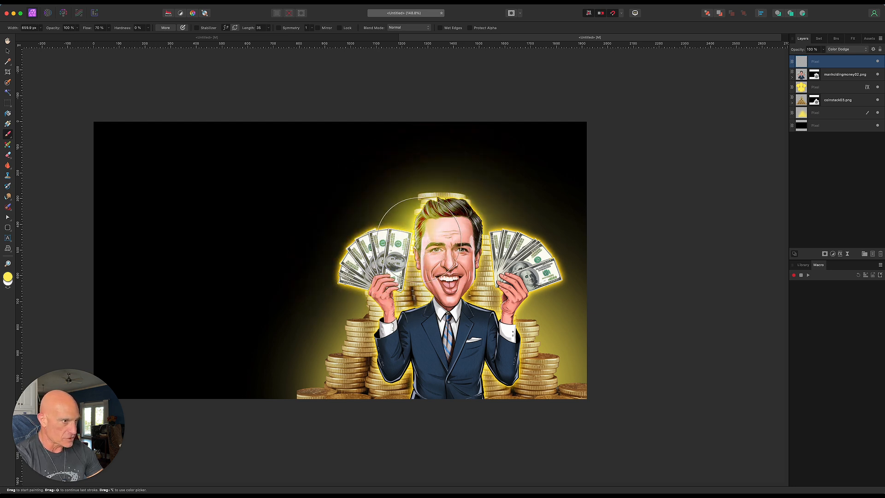
key("[")
key("[")
key("[")
key("[")
key("[")
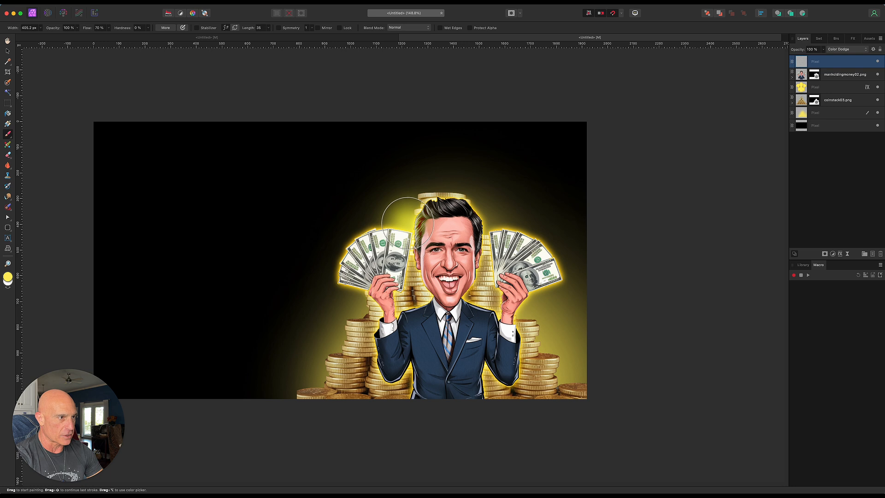
key("[")
key("[")
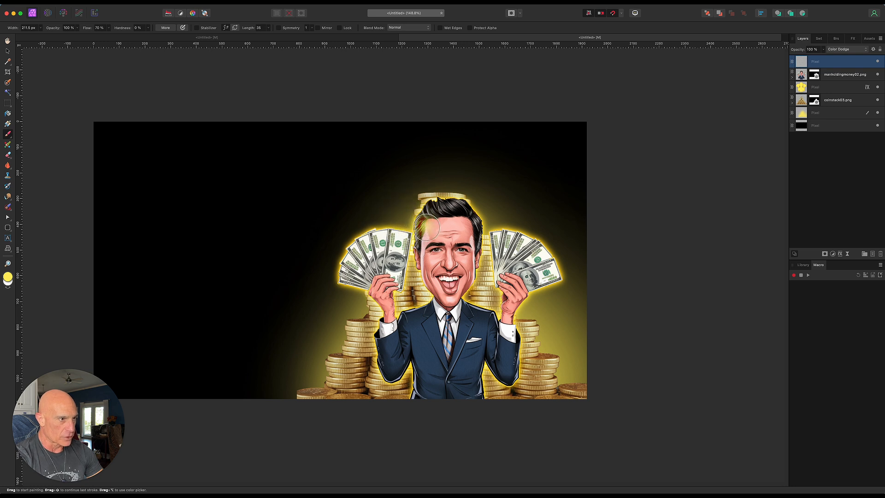
key("[")
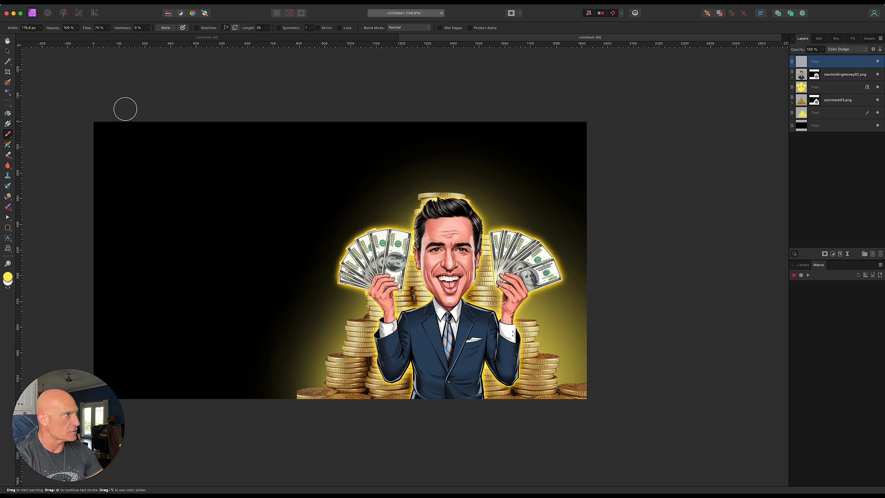
left_click(109, 28)
left_click_drag(109, 35, 98, 38)
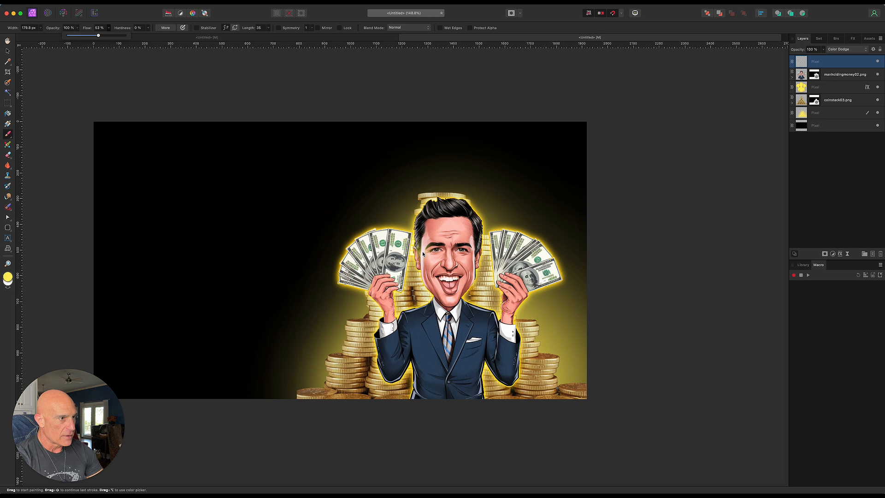
Step: Paint yellow light on the Color Dodge layer around the man's hair, face edges, shoulders, sleeves, jacket sides and hands
mouse_move(424, 228)
left_mouse_down()
mouse_move(419, 253)
mouse_move(424, 243)
mouse_move(475, 243)
mouse_move(473, 195)
mouse_move(474, 208)
mouse_move(431, 200)
left_mouse_up()
mouse_move(532, 304)
left_mouse_down()
mouse_move(539, 329)
mouse_move(522, 348)
mouse_move(519, 386)
mouse_move(410, 387)
mouse_move(484, 362)
mouse_move(450, 408)
mouse_move(412, 368)
mouse_move(377, 364)
left_mouse_up()
mouse_move(424, 304)
left_mouse_down()
mouse_move(401, 318)
mouse_move(445, 313)
mouse_move(436, 303)
left_mouse_up()
left_click(419, 282)
left_click(449, 295)
left_click(524, 301)
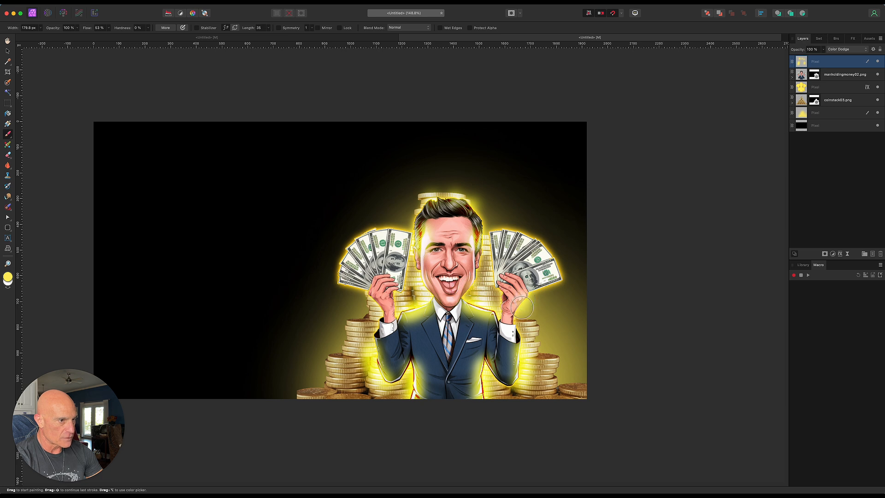
left_click(517, 309)
left_click(371, 299)
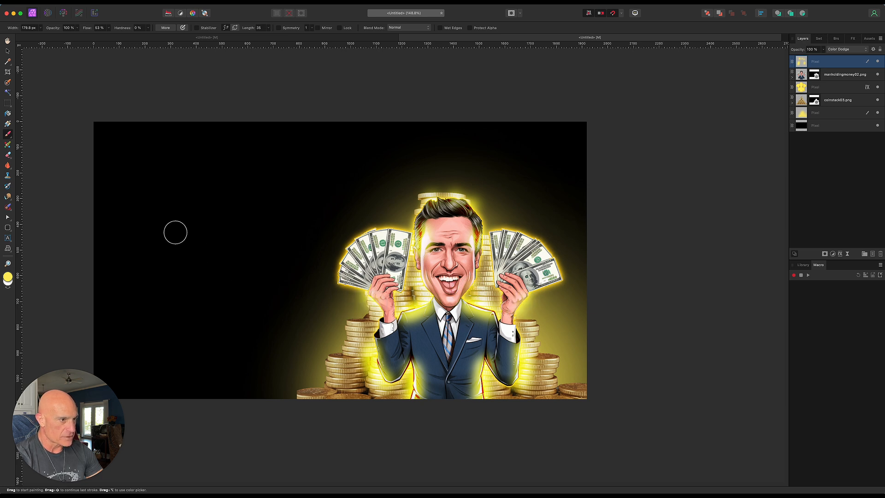
Step: Copy the manholdingmoney02.png layer's mask onto the Color Dodge glow layer above it
left_click(814, 75)
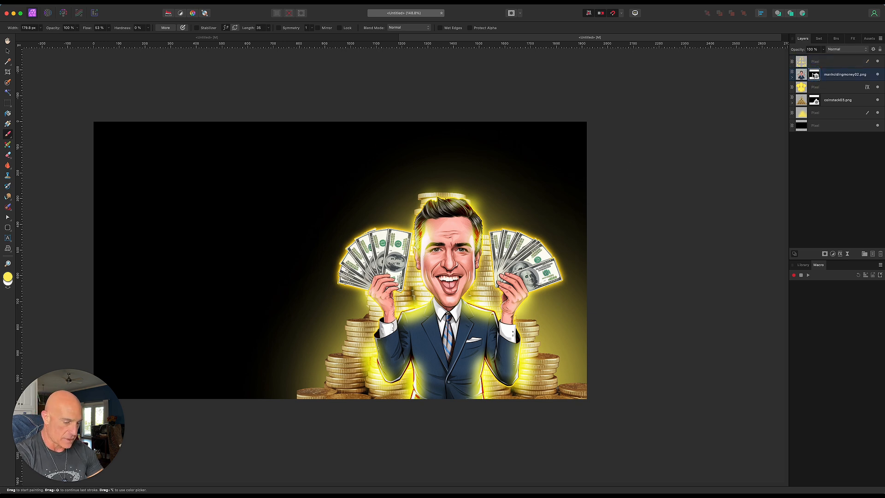
key("alt")
left_click_drag(815, 77, 827, 63)
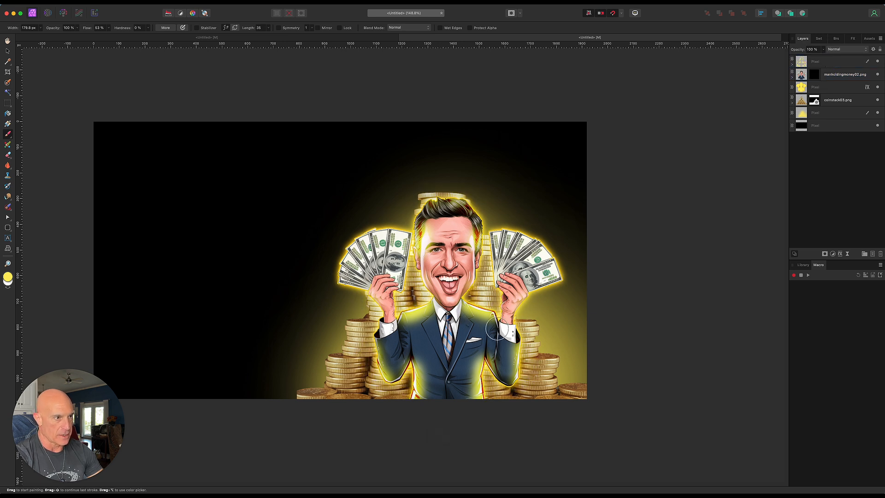
Step: Reduce the Color Dodge glow layer's opacity to 55%
left_click(833, 63)
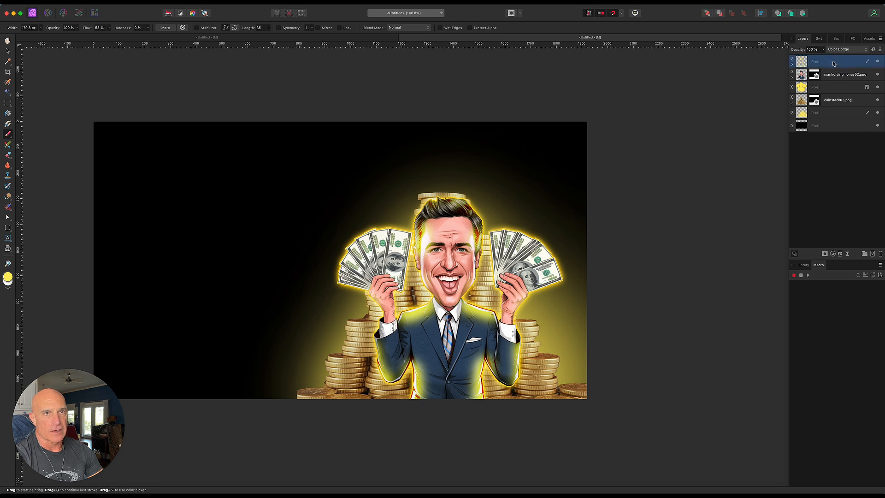
left_click(824, 50)
left_click_drag(824, 58, 798, 74)
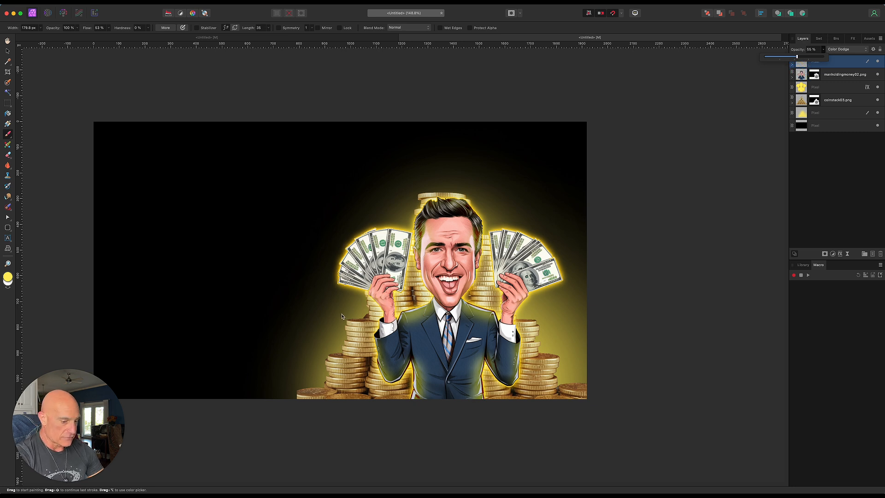
Step: Add the white art text "HOW TO MAKE MONEY" across the upper part of the thumbnail
scroll(341, 316, "down", 1)
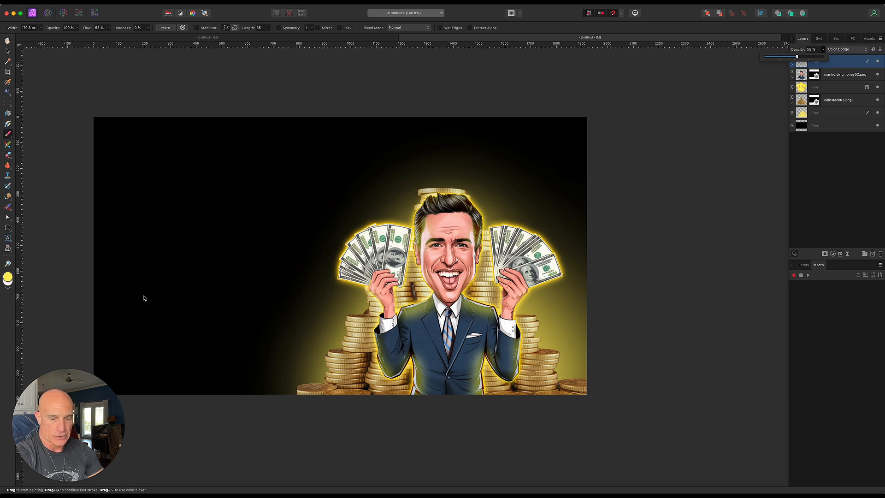
left_click(8, 238)
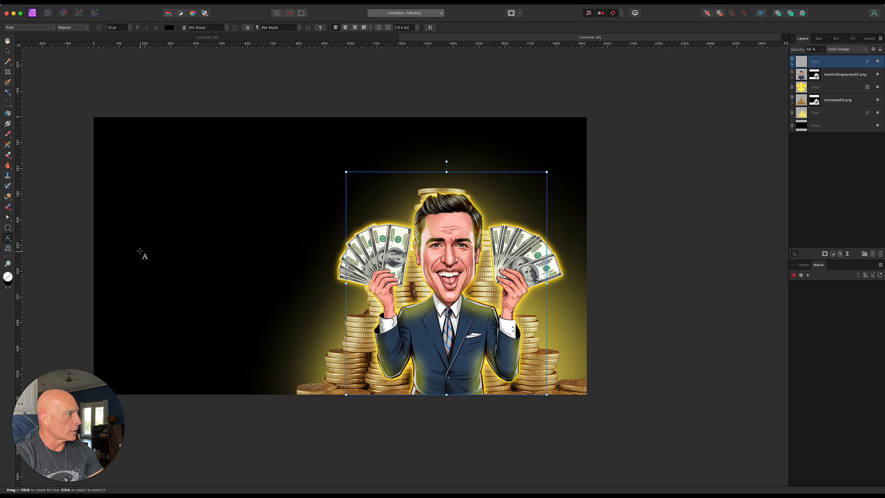
left_click_drag(117, 136, 139, 174)
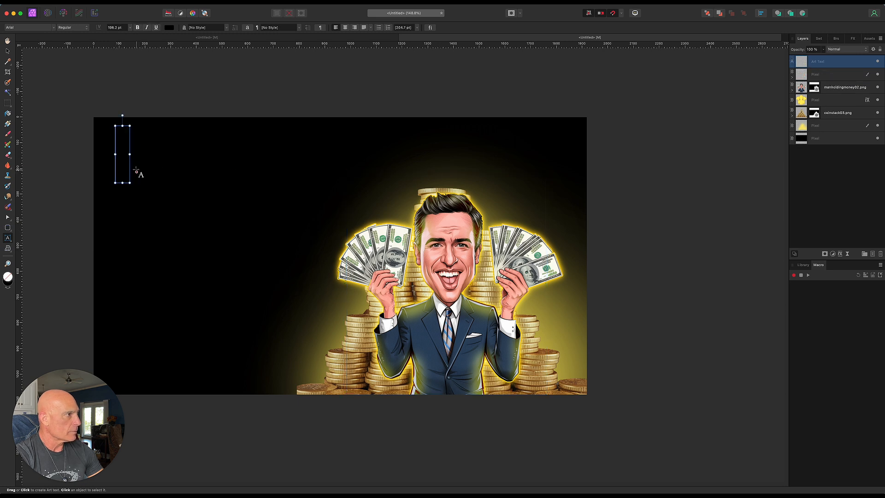
left_click(168, 28)
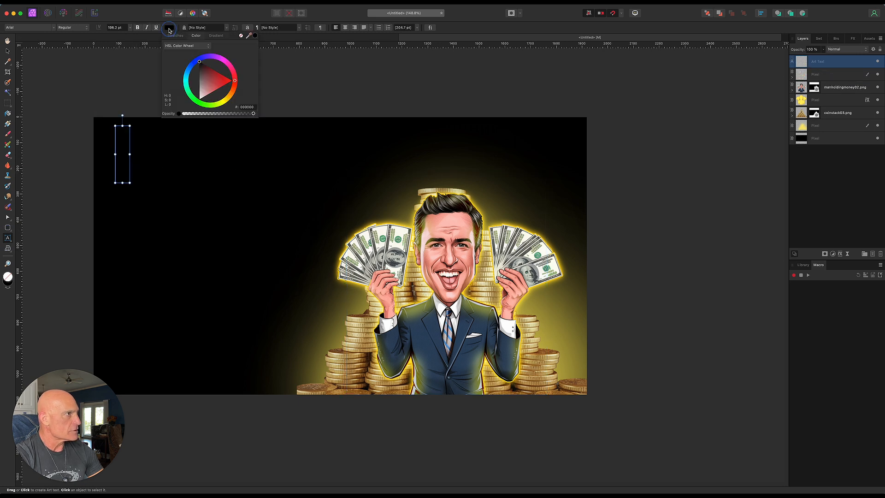
left_click_drag(200, 95, 199, 101)
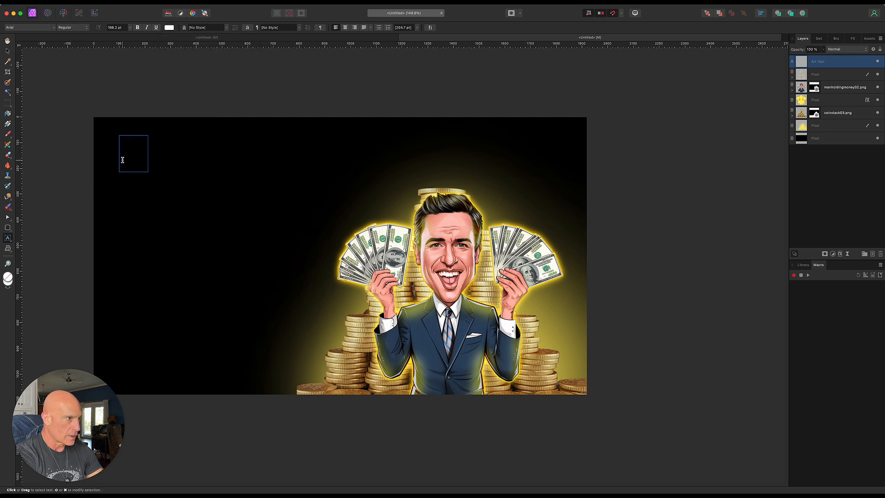
type("HOW TO MAKE ")
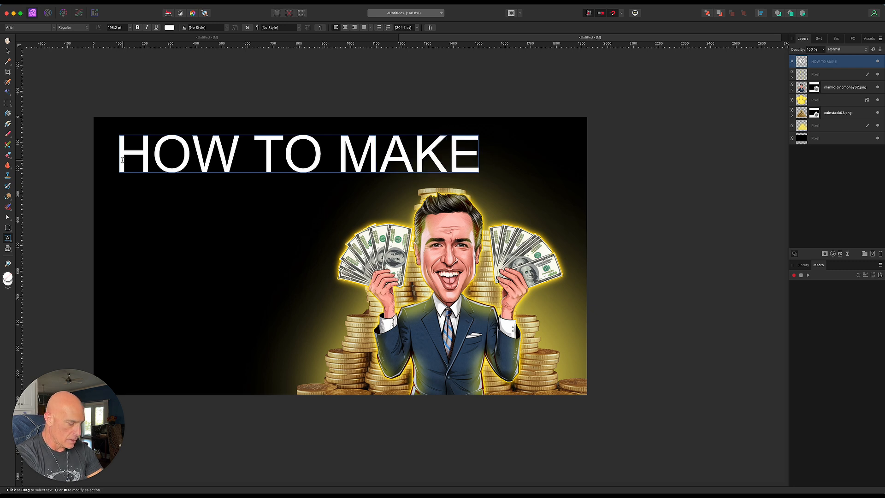
type("MONEY")
key("Escape")
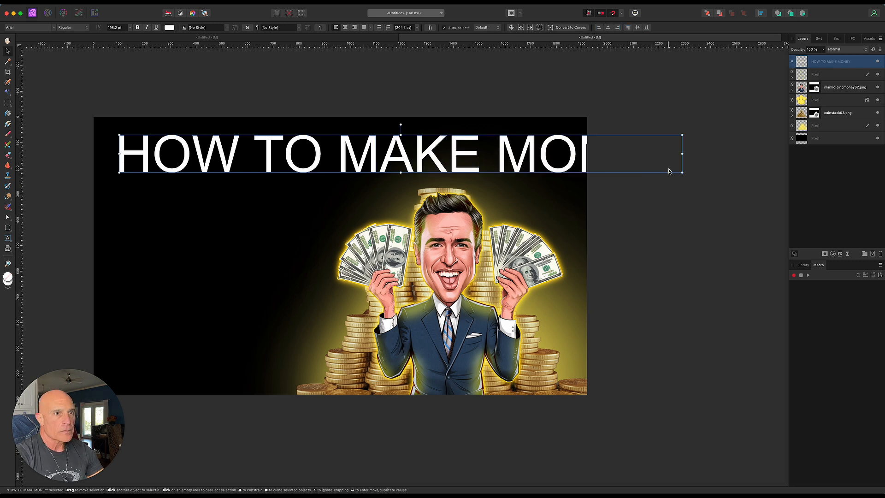
Step: Set the headline's font to BadaBoom BB and enlarge it to about 298 pt across the upper canvas
left_click_drag(681, 172, 563, 174)
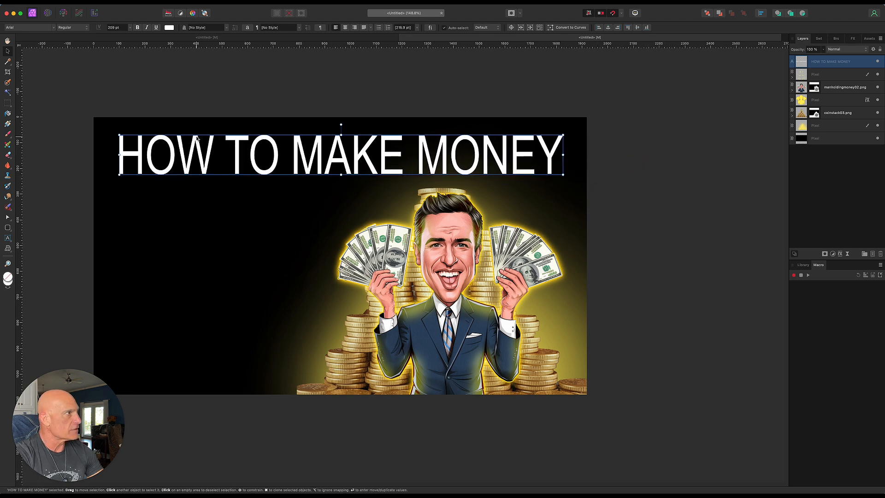
left_click(32, 28)
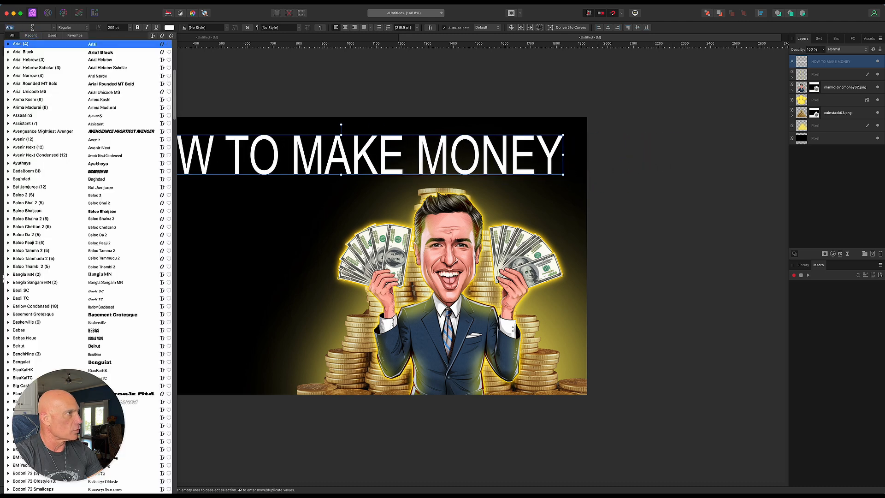
left_click(97, 173)
left_click_drag(264, 170, 354, 167)
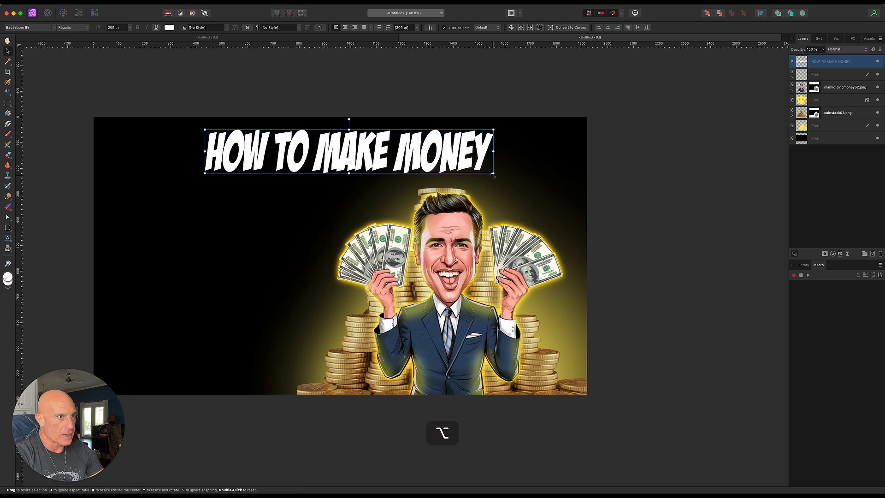
left_click_drag(493, 173, 617, 191)
left_click_drag(372, 177, 301, 171)
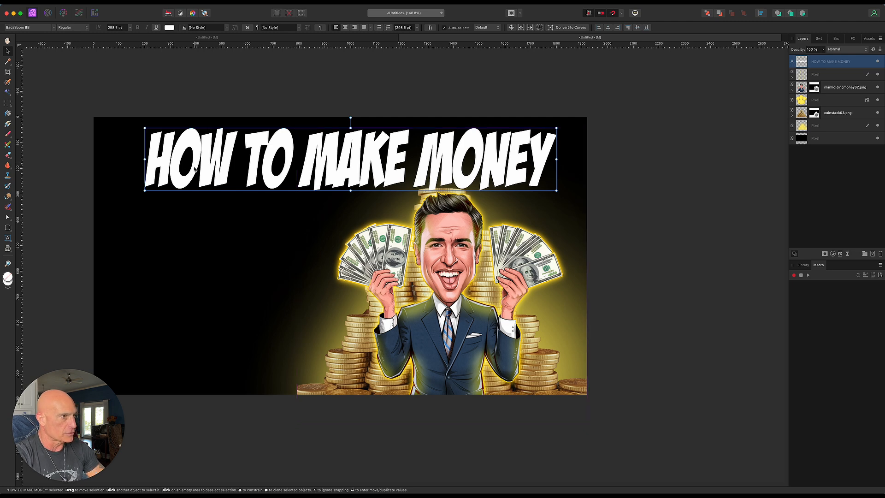
Step: Widen the headline's letter spacing and reposition it so its margins are roughly even on both sides
key("alt")
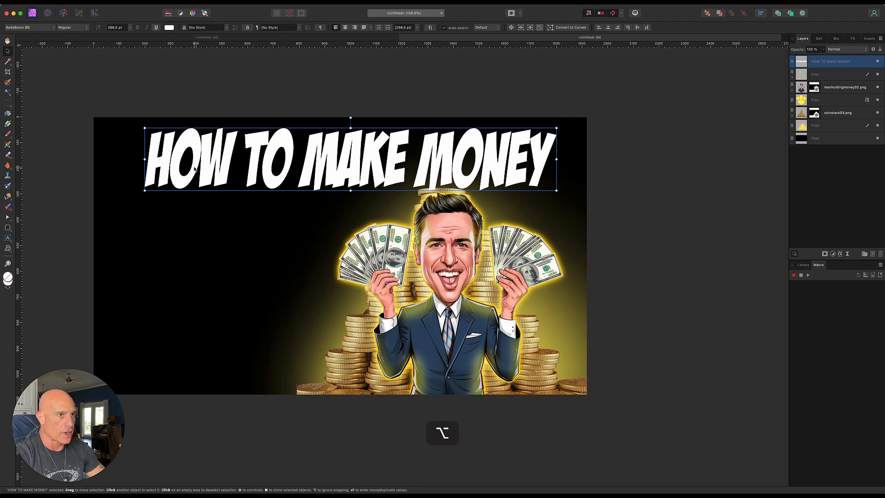
key("alt+Right")
key("alt+Right")
key("alt+Right")
key("alt+Right")
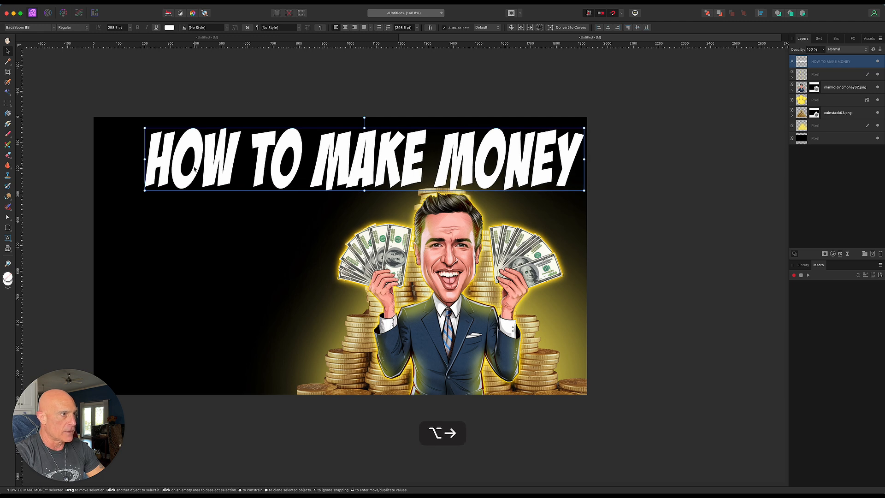
left_click_drag(196, 169, 177, 166)
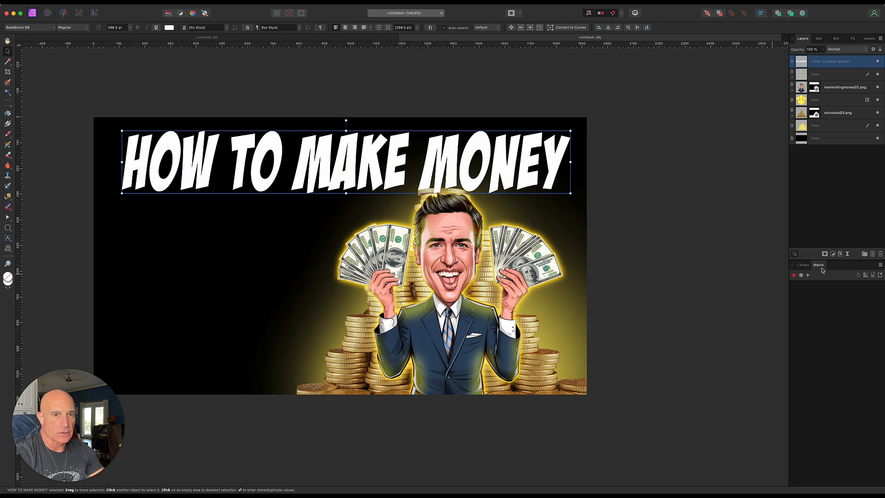
Step: Add a Gradient Overlay effect to the headline and set the gradient's start colour to bright green
left_click(840, 254)
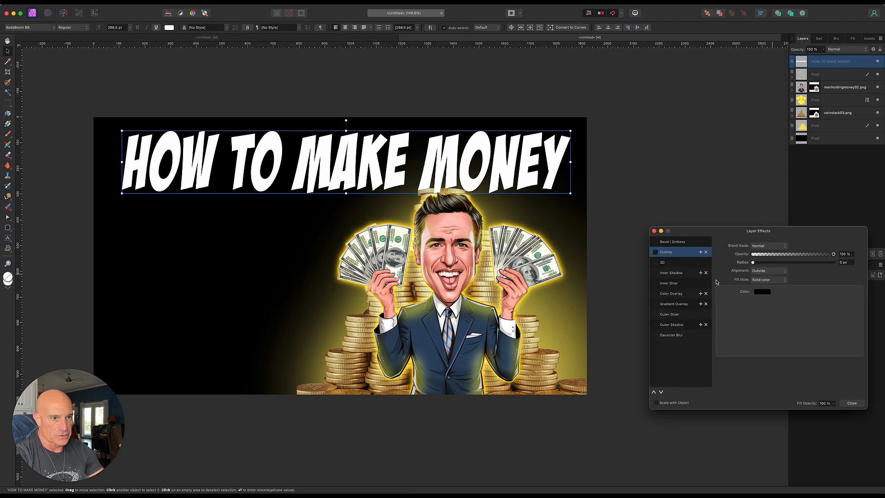
left_click(655, 303)
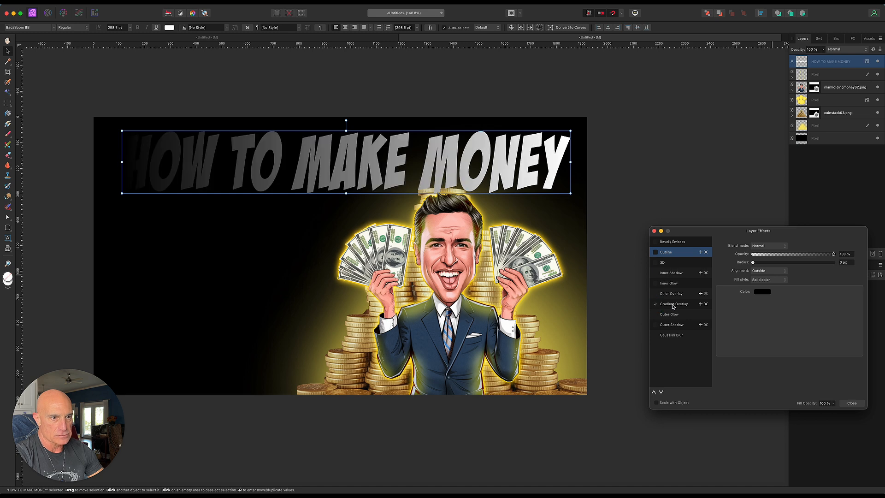
left_click(675, 304)
left_click(762, 280)
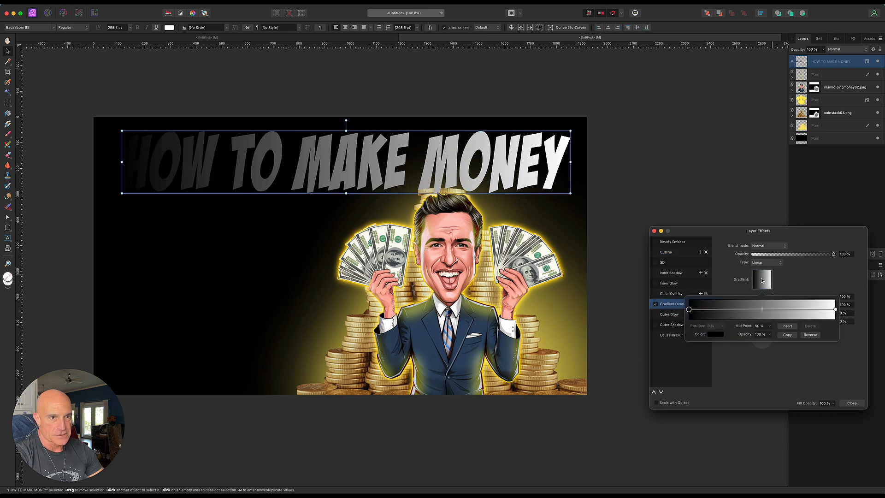
left_click(689, 310)
left_click(716, 335)
left_click_drag(743, 420, 731, 416)
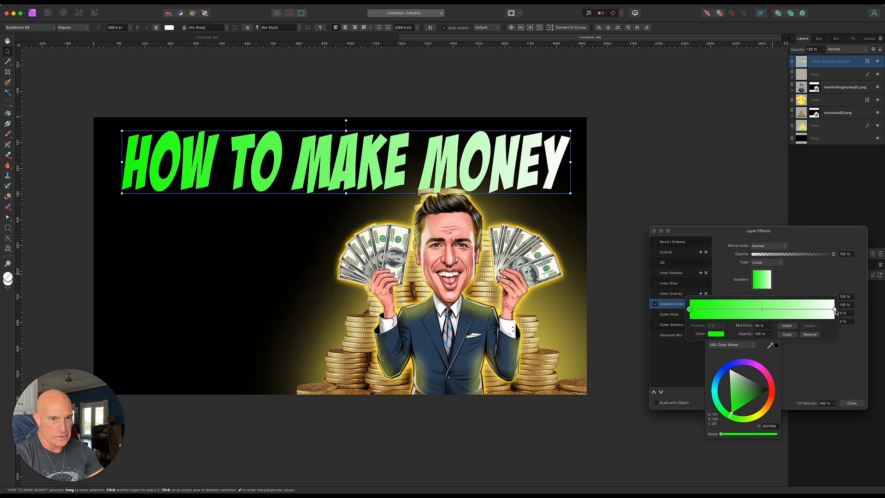
Step: Set the headline gradient's end colour to dark green and its angle to 270°
left_click(835, 310)
left_click(716, 334)
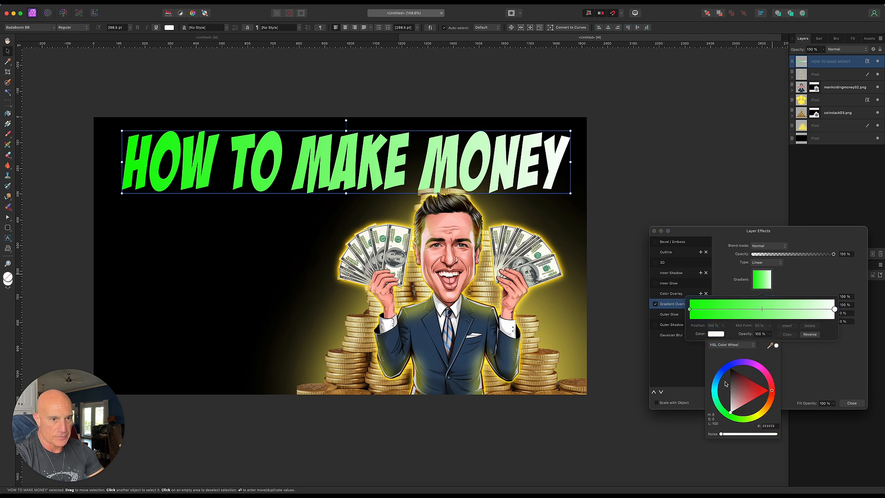
left_click(729, 417)
left_click_drag(734, 410, 752, 400)
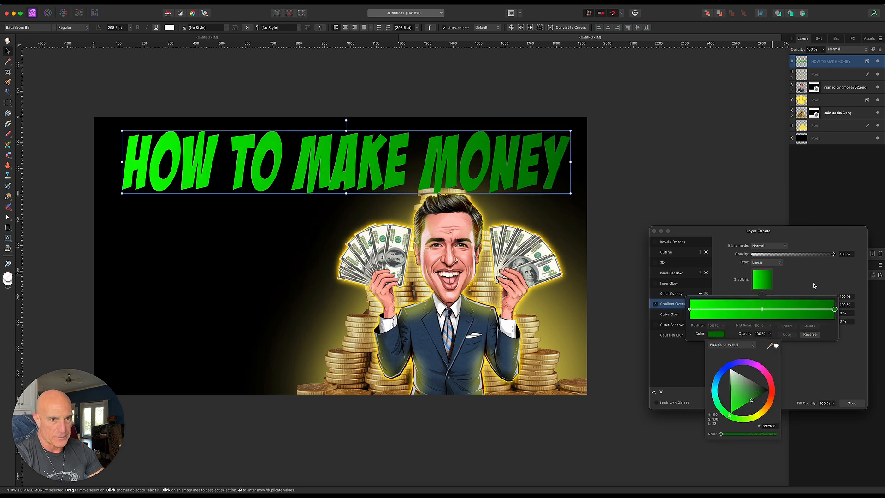
left_click(811, 279)
left_click(729, 287)
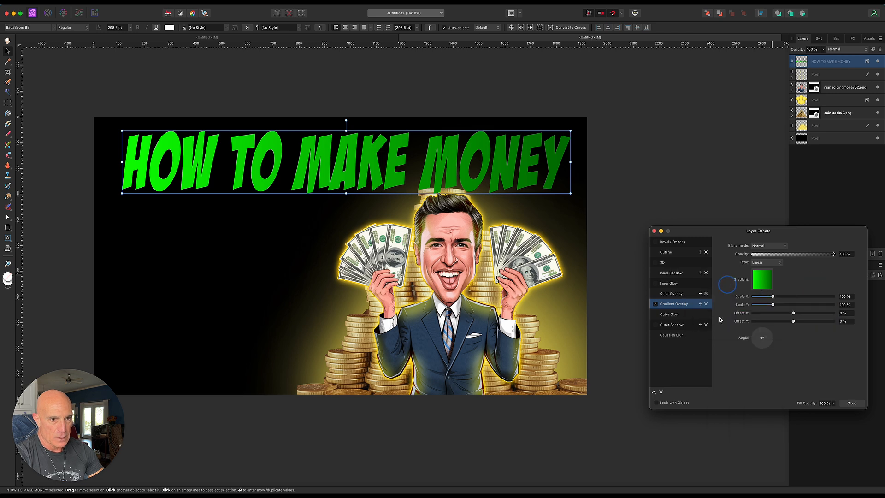
left_click_drag(769, 339, 759, 362)
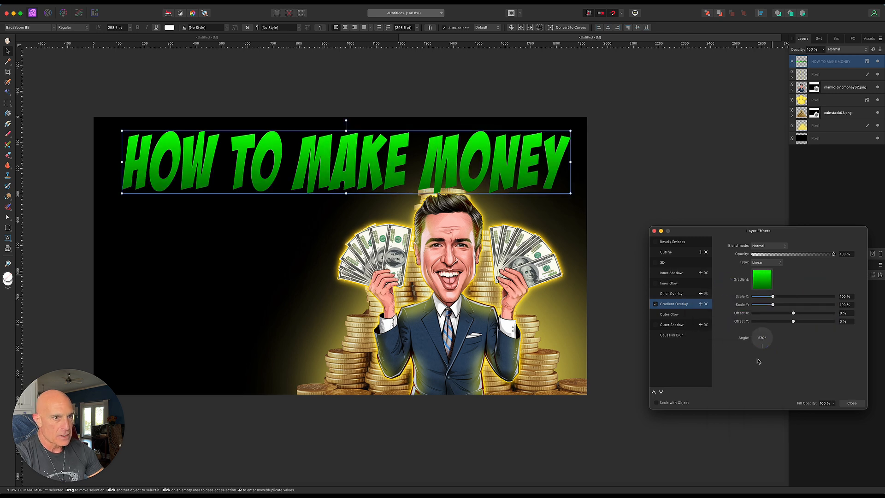
Step: Add a light green outside Outline effect to the headline with a radius of about 7.6 px
left_click(668, 252)
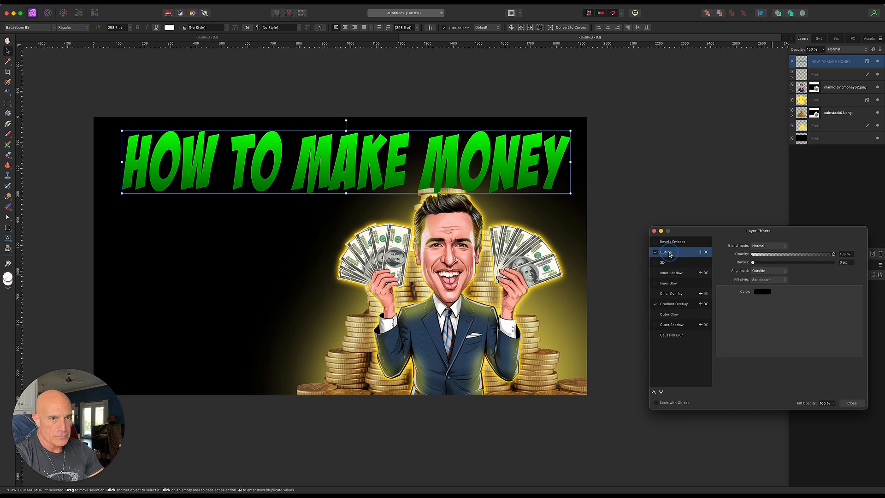
left_click(762, 293)
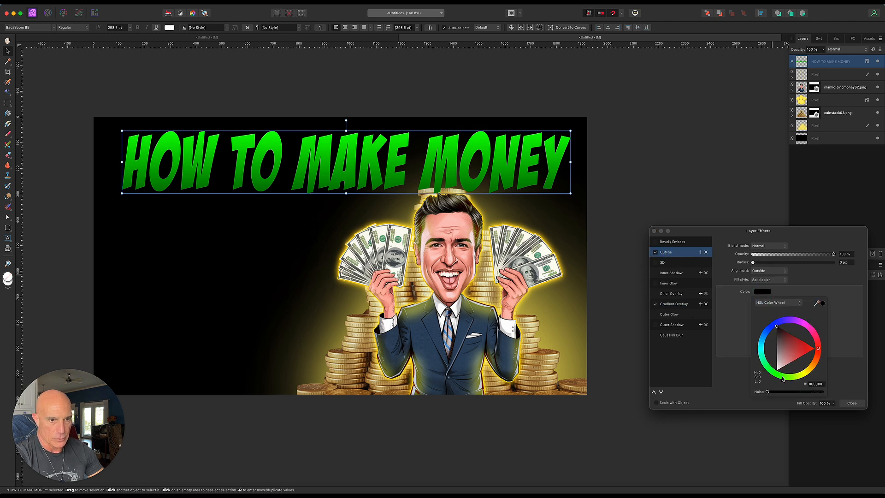
left_click_drag(777, 376, 777, 344)
left_click_drag(753, 262, 784, 267)
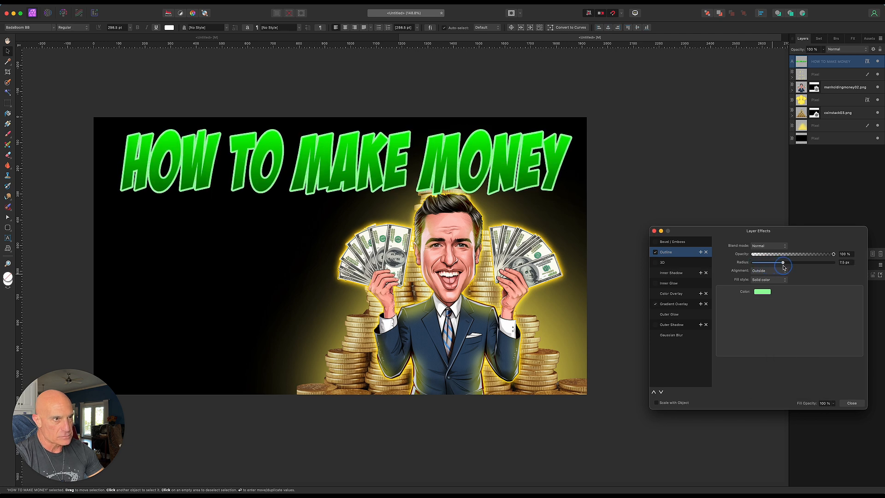
left_click_drag(784, 267, 783, 267)
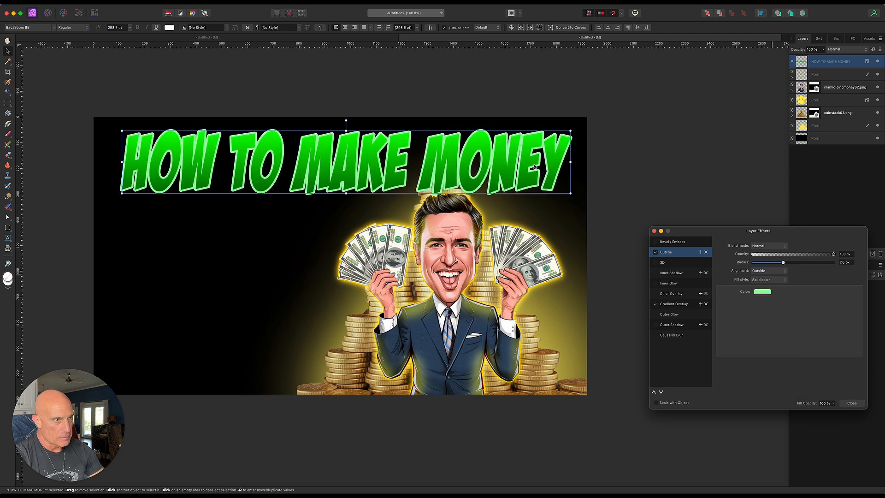
Step: Add an Inner Shadow to the headline with radius 11.7 px, offset 6.7 px and intensity 44%
left_click(655, 273)
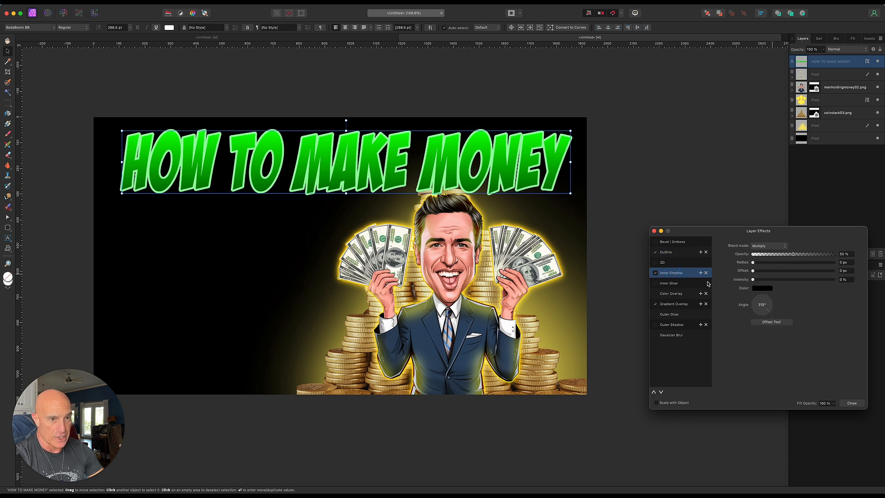
left_click_drag(754, 265, 784, 275)
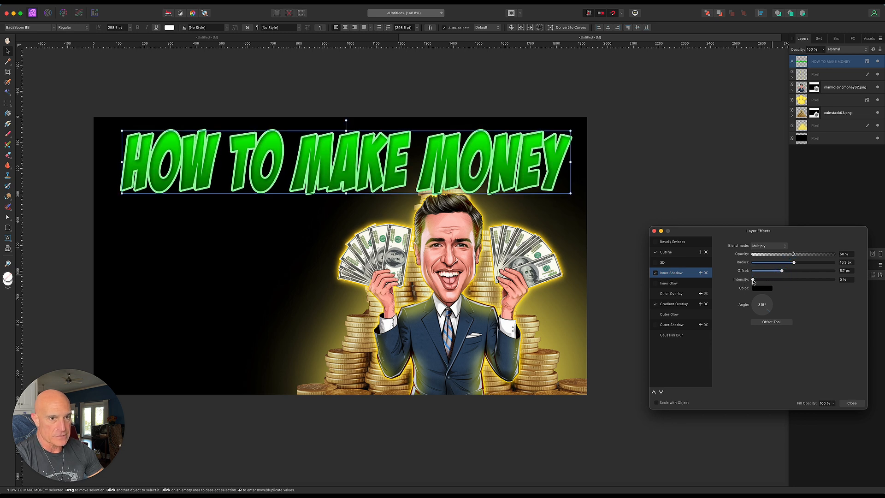
left_click_drag(753, 280, 789, 262)
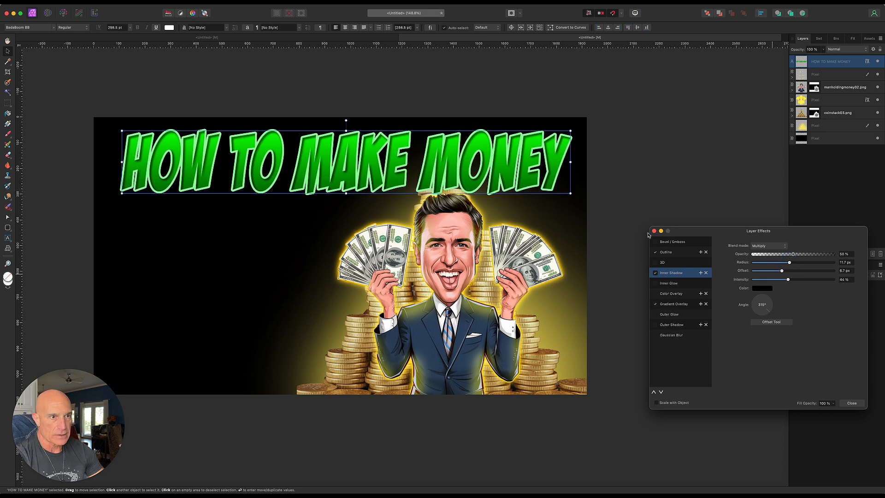
left_click(653, 230)
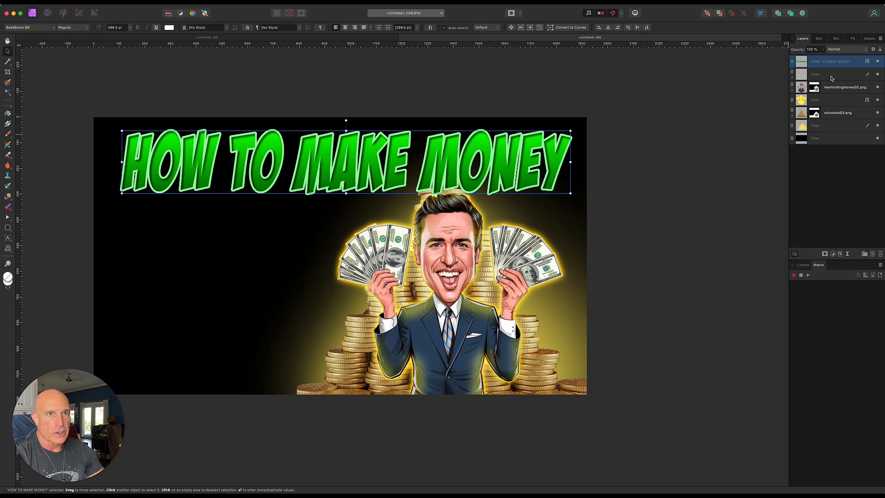
Step: Place the headline layer directly above the black background layer and shift the text slightly upward
left_click_drag(832, 62, 831, 131)
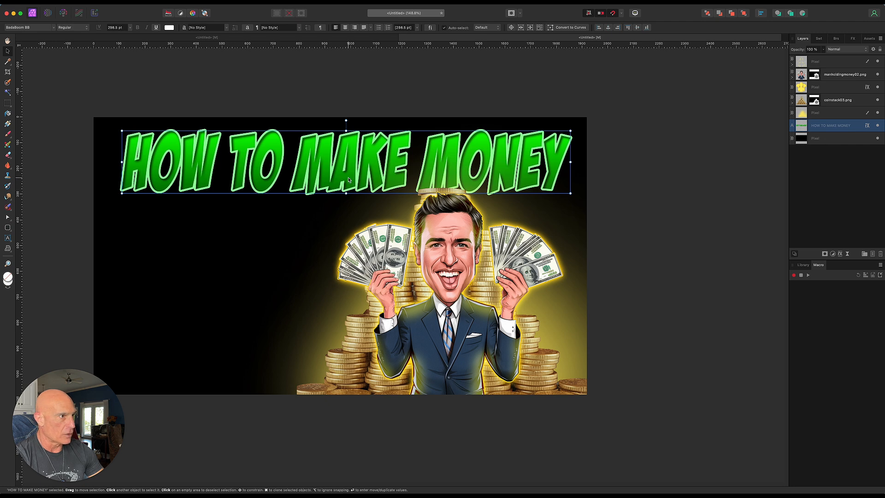
left_click_drag(342, 181, 340, 178)
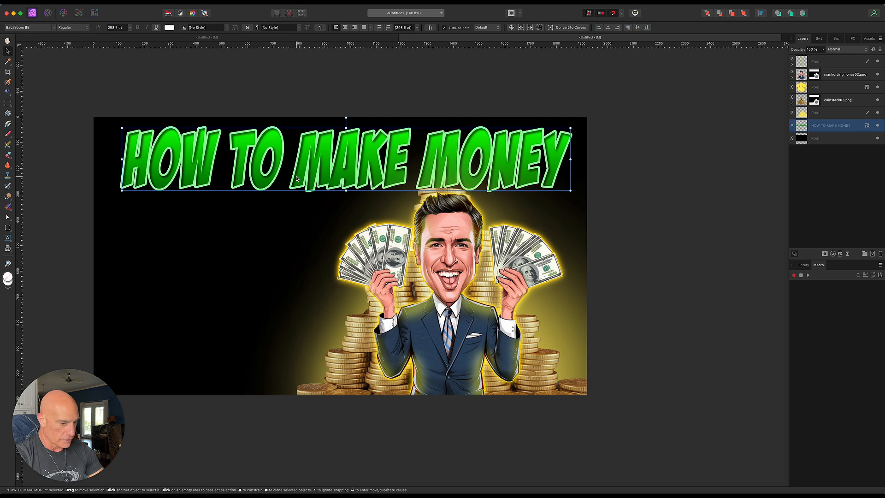
Step: Duplicate the headline below itself, change the copy's text to "THE EASY" and align it under the start of the headline
left_click_drag(300, 177, 259, 314)
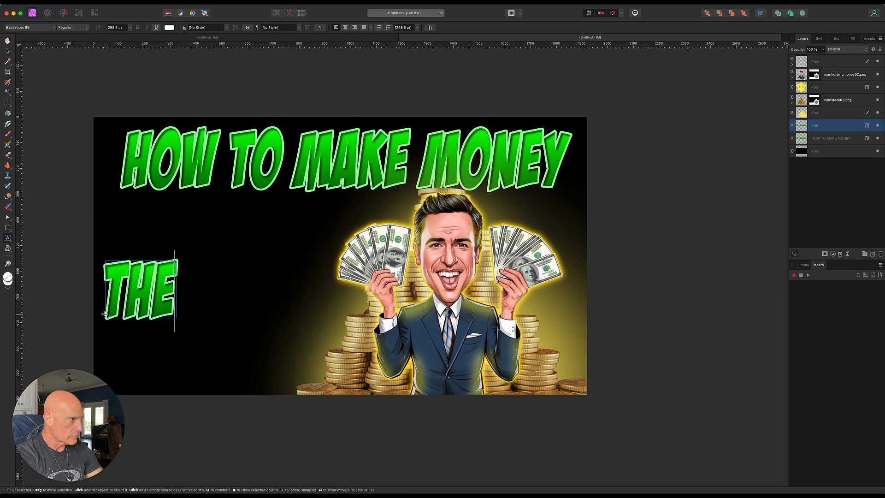
left_click_drag(167, 286, 170, 253)
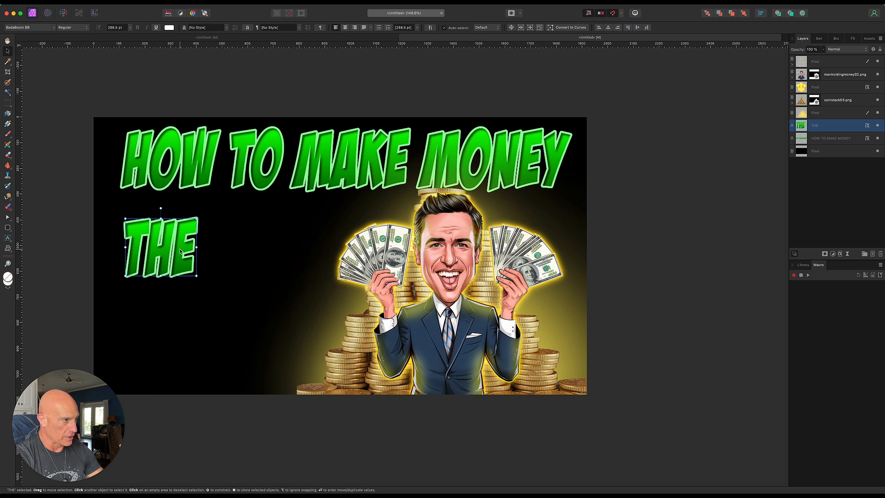
double_click(195, 259)
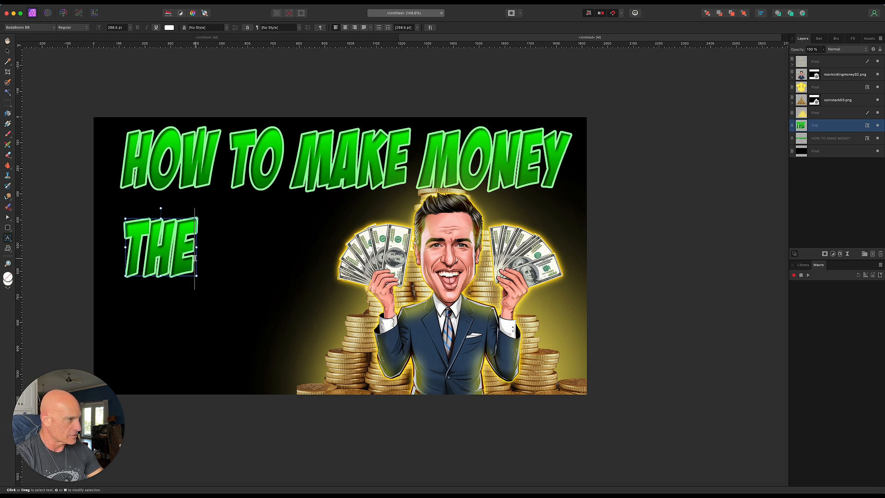
type("EASY")
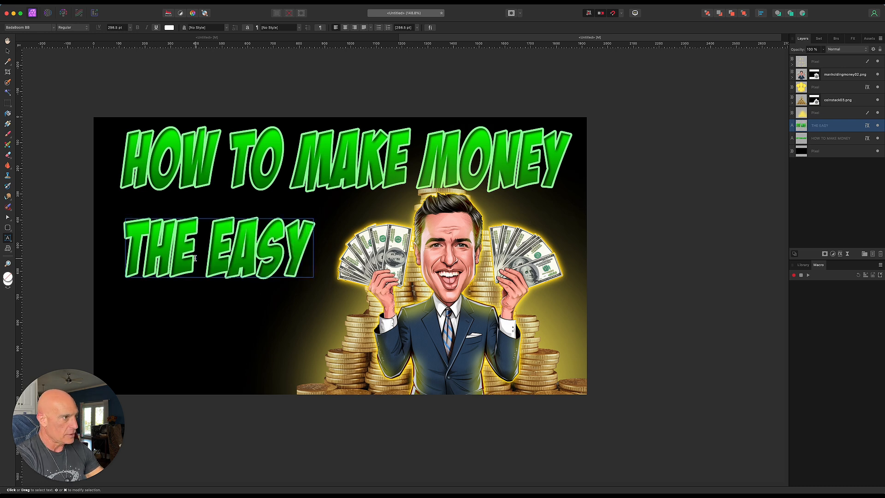
key("Escape")
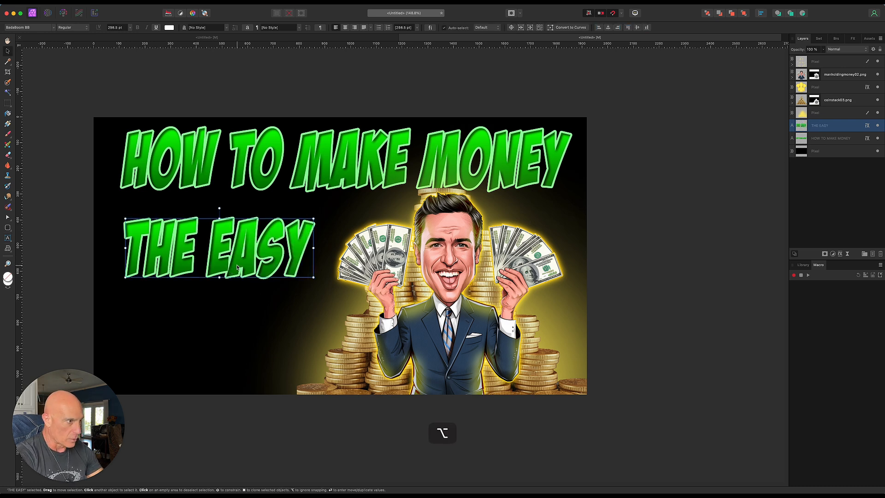
Step: Duplicate the "THE EASY" text below itself and replace the copy's text with "WAY!!"
left_click_drag(231, 272, 221, 357)
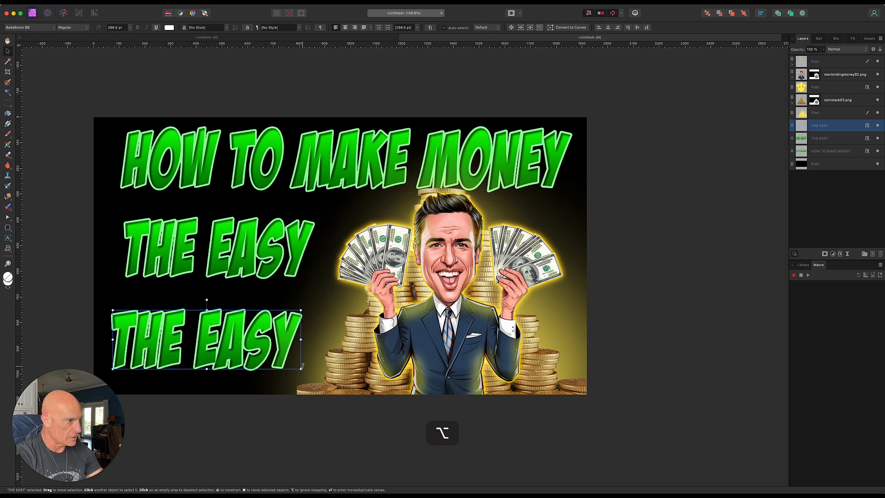
triple_click(203, 357)
type("WAY!!")
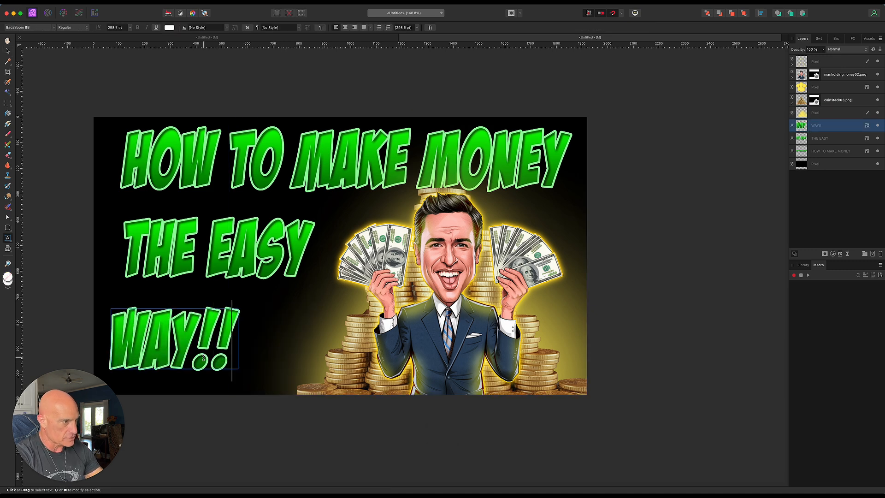
key("Escape")
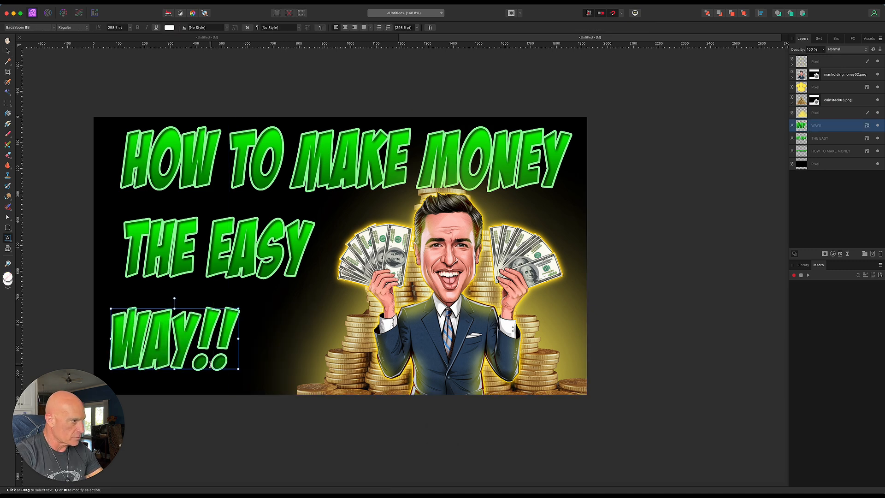
Step: Enlarge the "WAY!!" text to about 447 pt and position it just beneath "THE EASY", leaving nothing selected
left_click_drag(238, 368, 301, 398)
left_click_drag(215, 362, 234, 346)
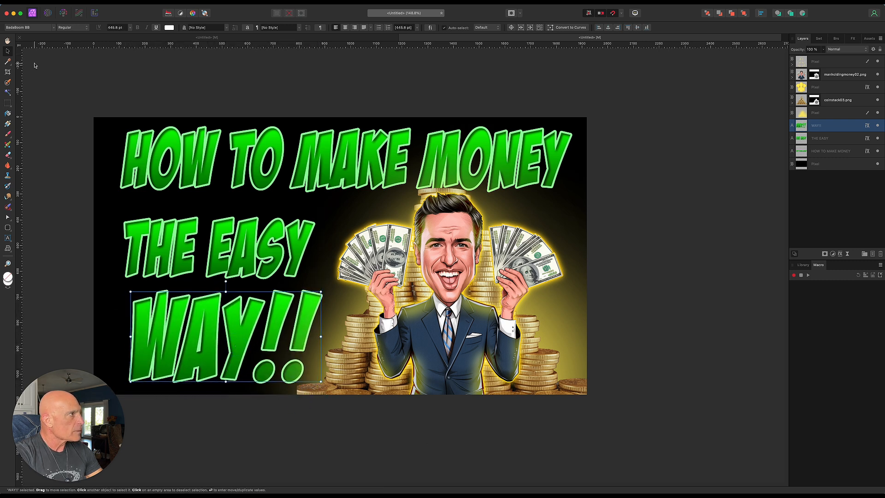
left_click(91, 84)
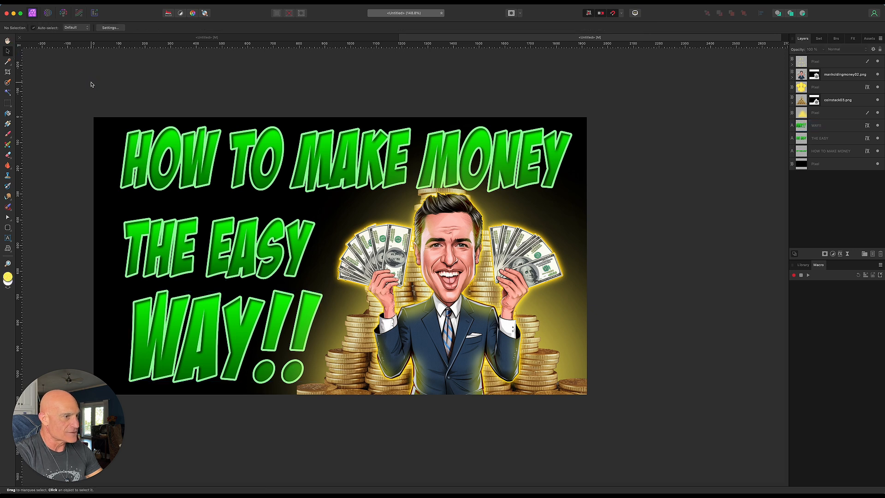